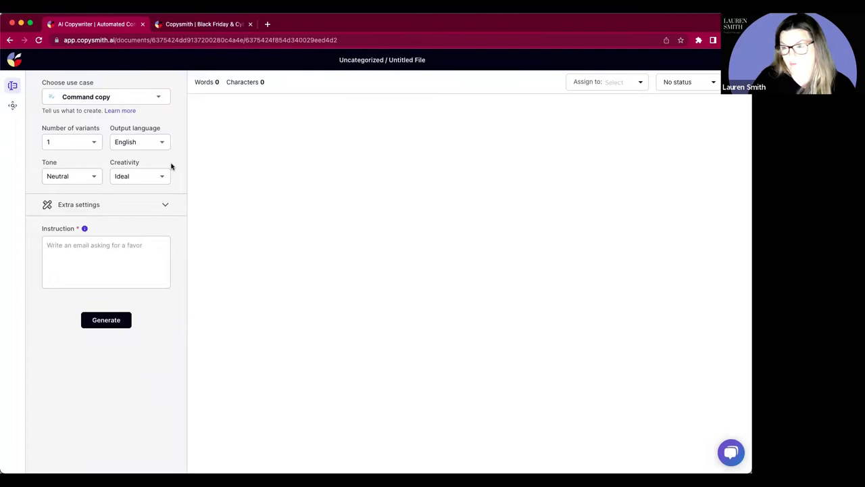
Step: Choose Command copy as the use case and review the other use cases offered
{"action": "left_click", "coordinate": [151, 102]}
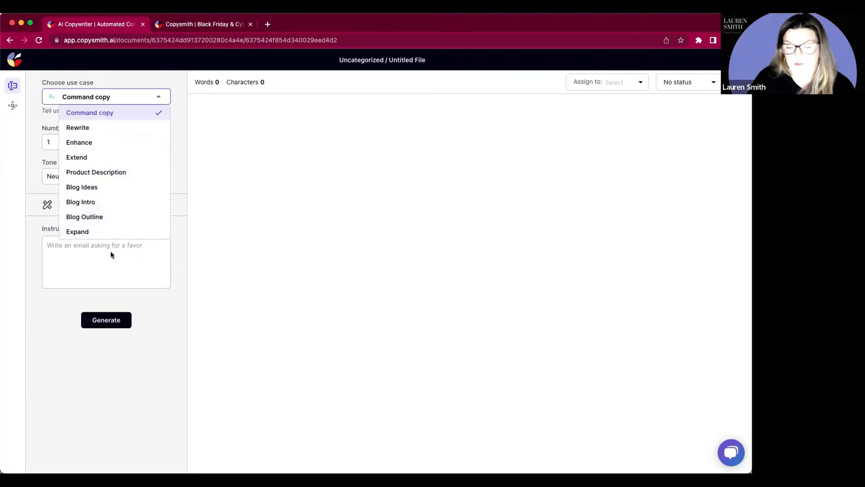
{"action": "left_click", "coordinate": [94, 115]}
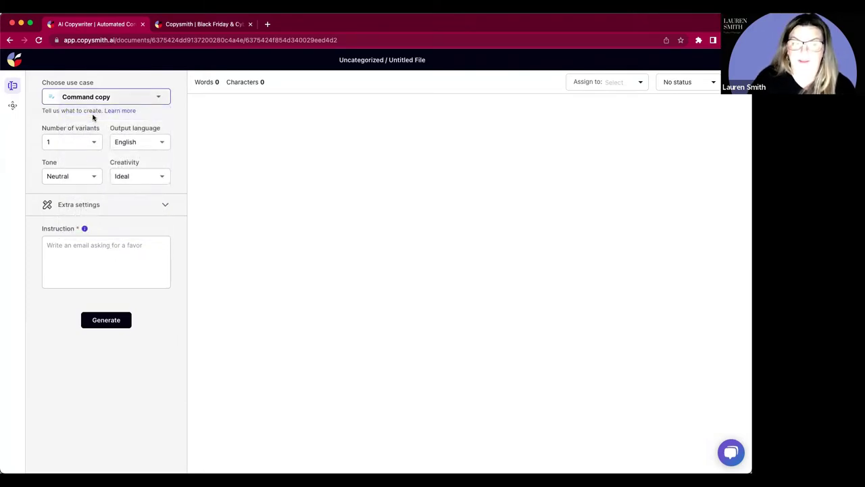
{"action": "left_click", "coordinate": [88, 97]}
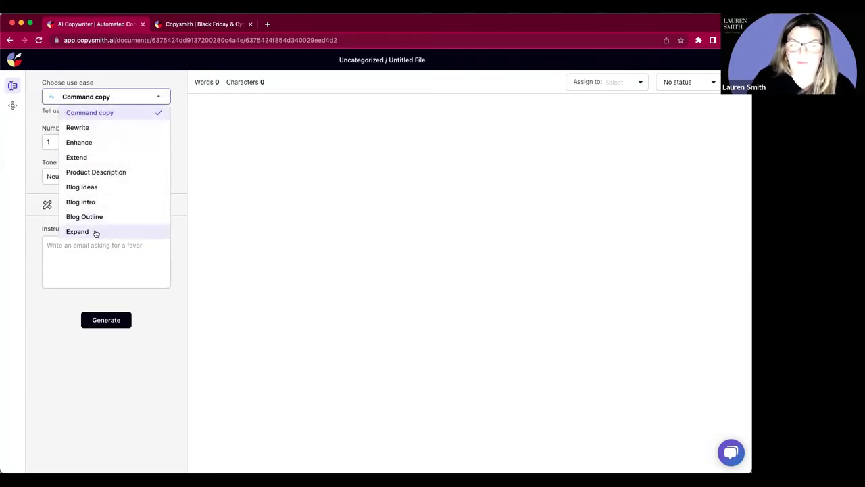
{"action": "left_click", "coordinate": [34, 233]}
{"action": "left_click", "coordinate": [69, 265]}
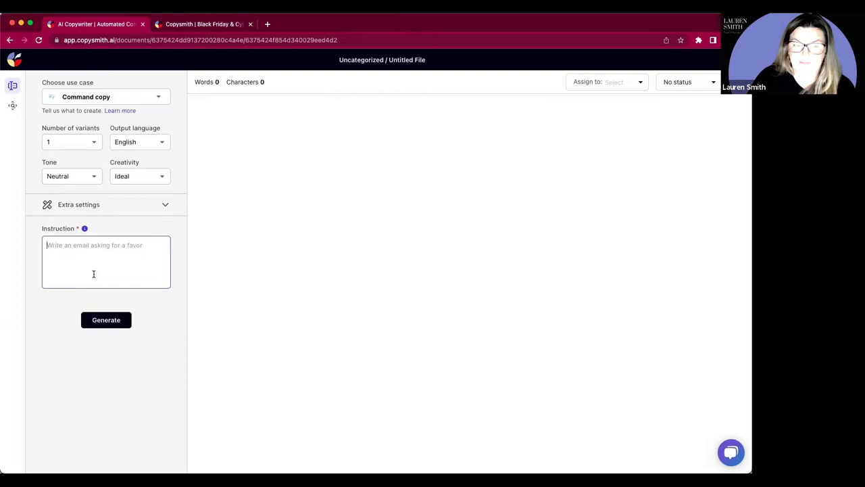
Step: Set the number of variants to 3 and the tone to Friendly, keeping the creativity at Ideal
{"action": "left_click", "coordinate": [73, 142]}
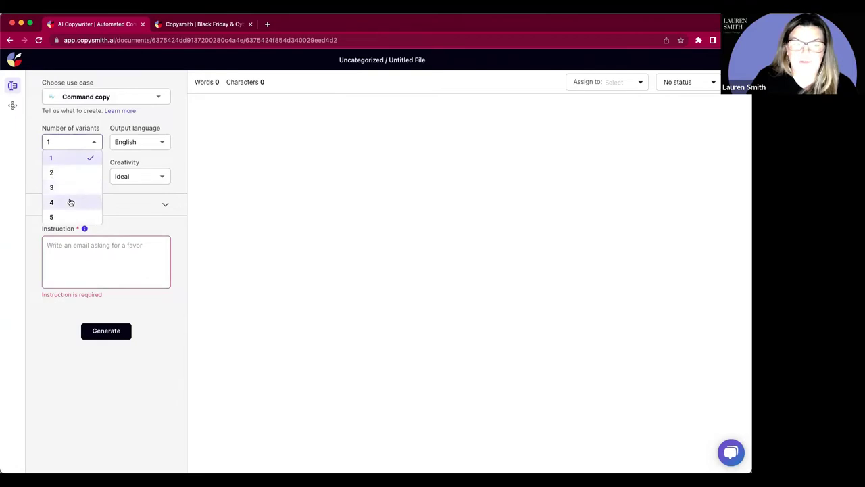
{"action": "left_click", "coordinate": [67, 187]}
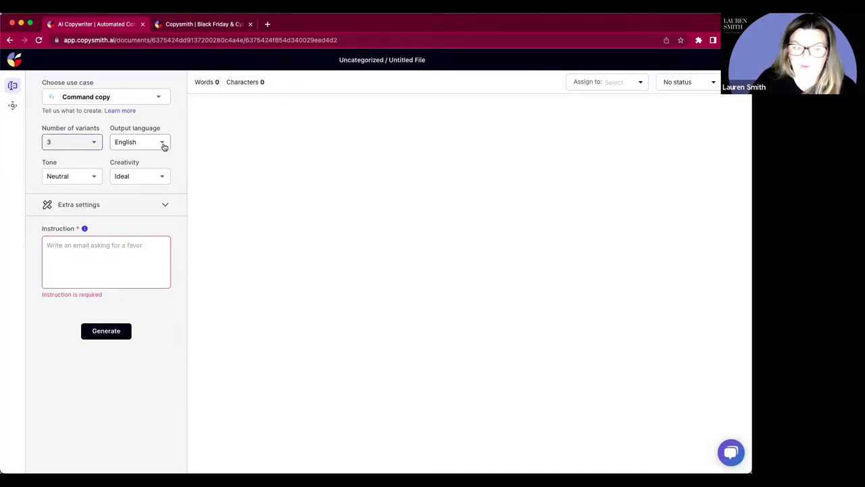
{"action": "left_click", "coordinate": [63, 175]}
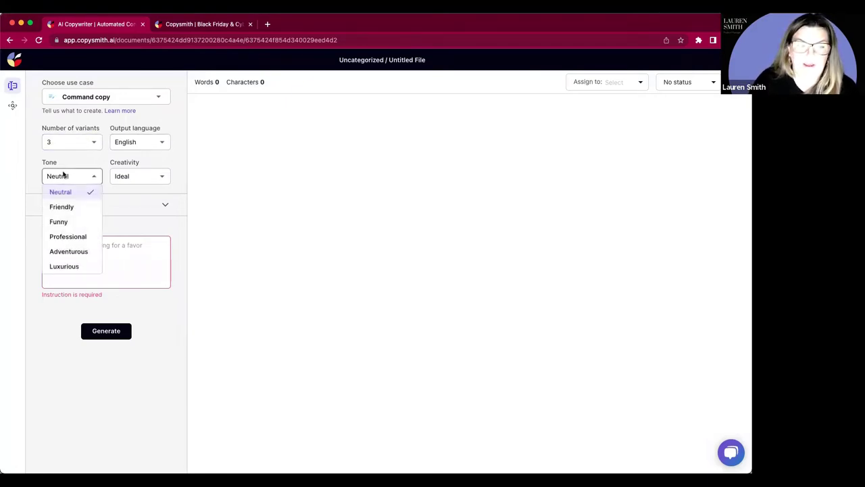
{"action": "left_click", "coordinate": [74, 207]}
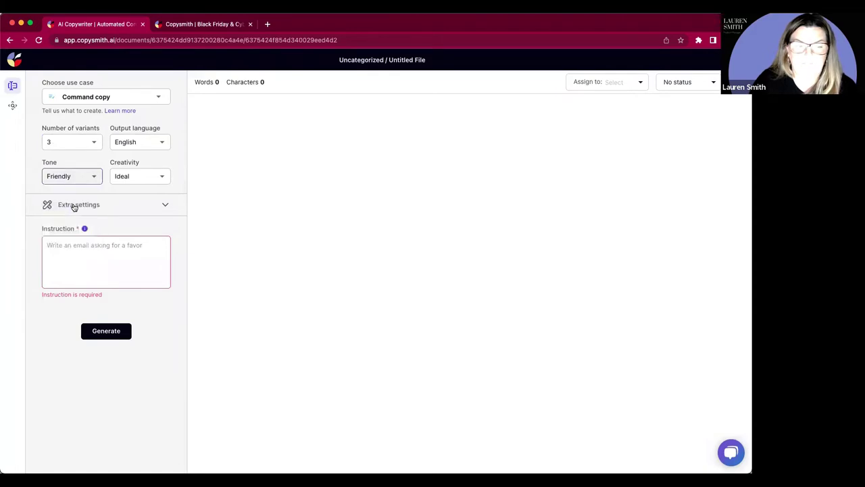
{"action": "left_click", "coordinate": [149, 178]}
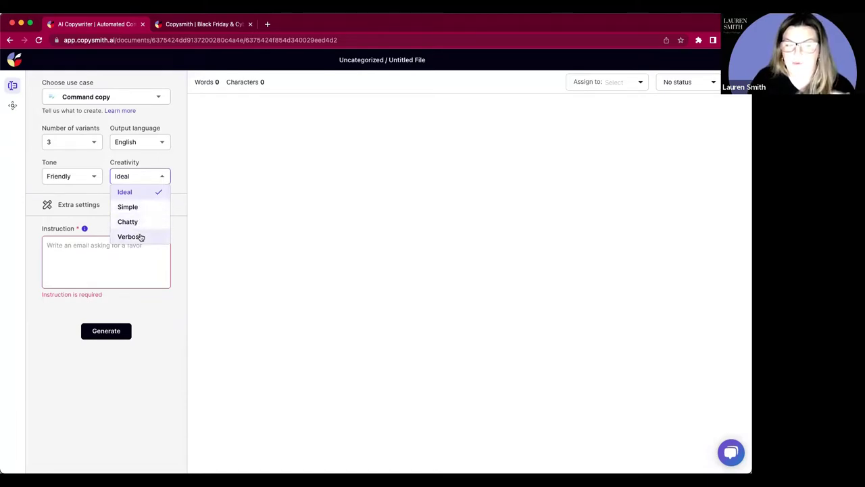
{"action": "left_click", "coordinate": [95, 214]}
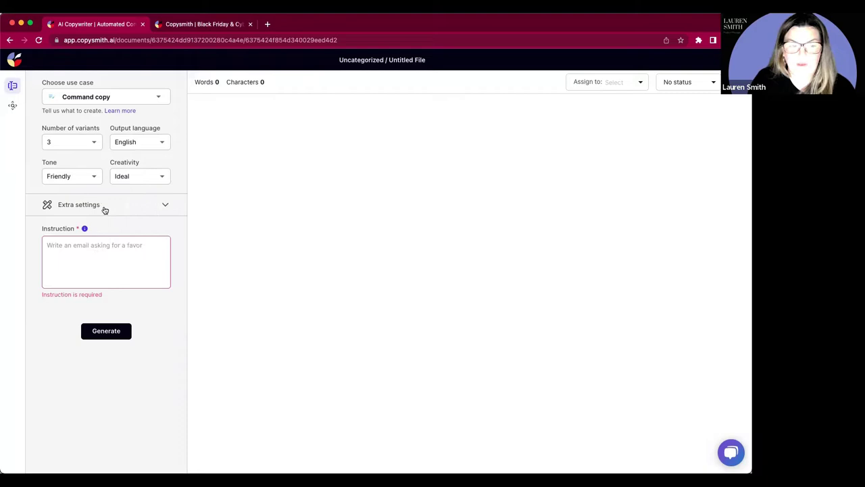
Step: Expand the extra settings and set the maximum content length to about one third of the scale
{"action": "left_click", "coordinate": [102, 209]}
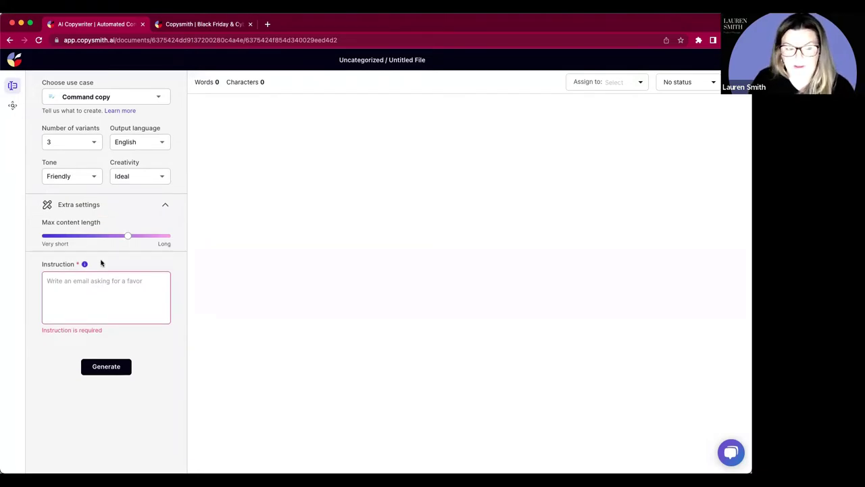
{"action": "left_click", "coordinate": [169, 237]}
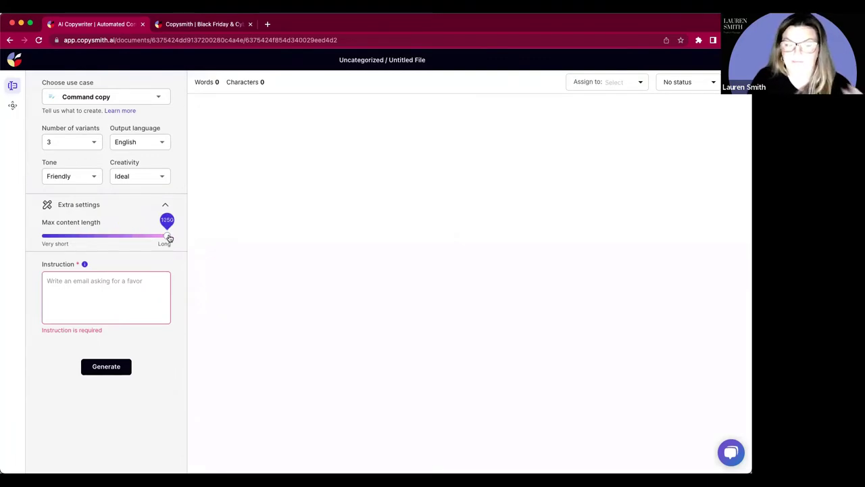
{"action": "left_click_drag", "start_coordinate": [169, 238], "coordinate": [56, 239]}
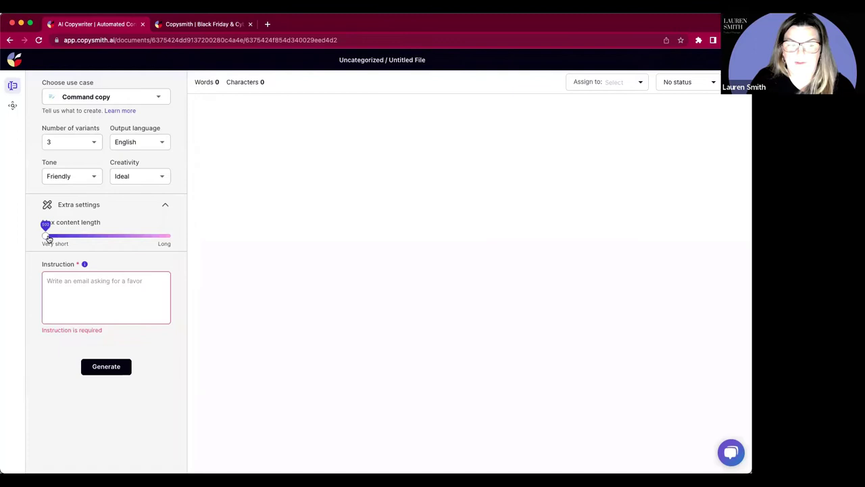
{"action": "left_click_drag", "start_coordinate": [51, 237], "coordinate": [85, 239]}
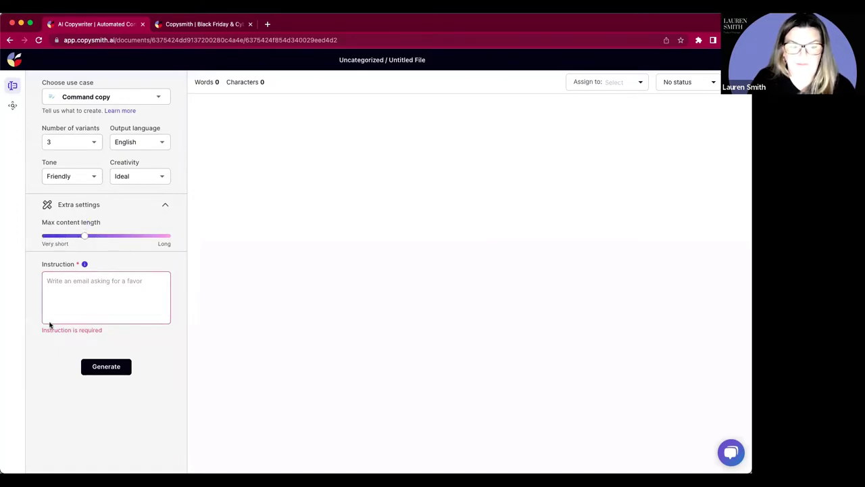
Step: Enter the instruction "suggest product names for a red festive holiday pen that is smear resistant and felt-tip." and generate the copy
{"action": "left_click", "coordinate": [71, 296]}
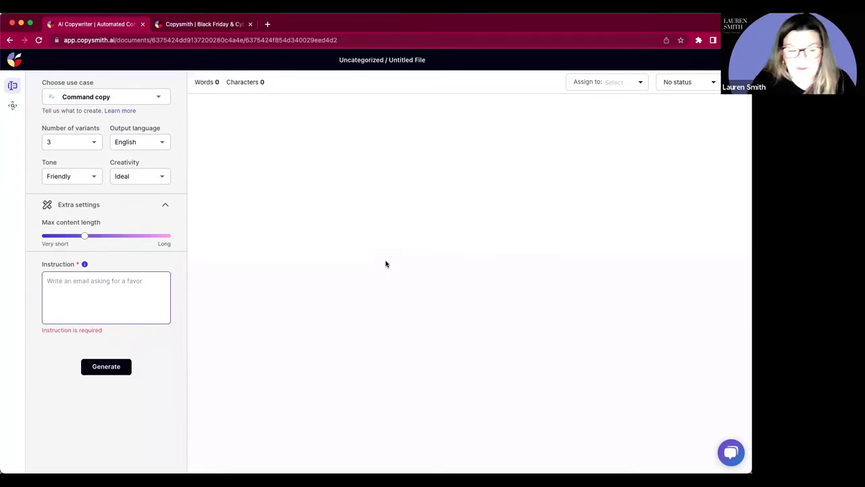
{"action": "type", "text": "wr"}
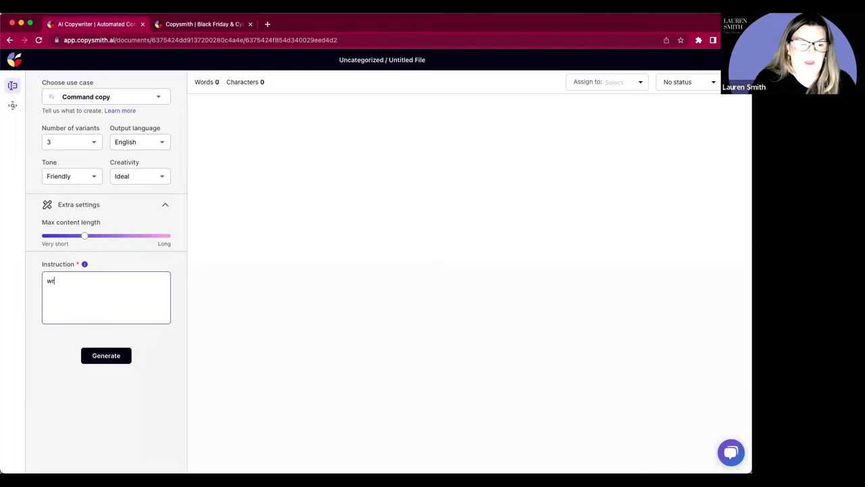
{"action": "key", "text": "BackSpace"}
{"action": "key", "text": "BackSpace"}
{"action": "type", "text": "give"}
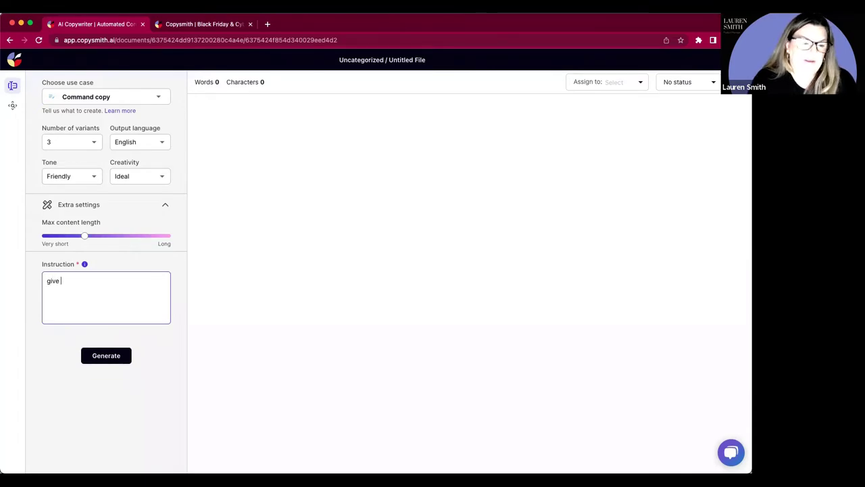
{"action": "key", "text": "BackSpace"}
{"action": "key", "text": "BackSpace"}
{"action": "key", "text": "BackSpace"}
{"action": "key", "text": "BackSpace"}
{"action": "type", "text": "sug"}
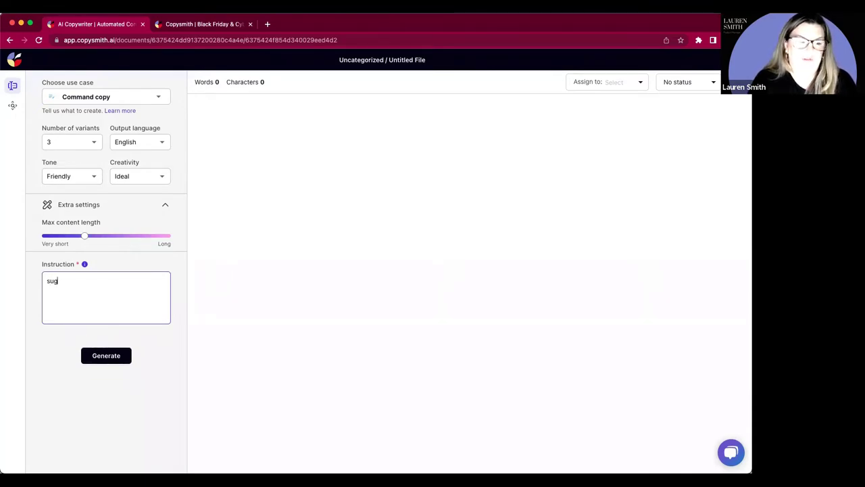
{"action": "type", "text": "gest product name"}
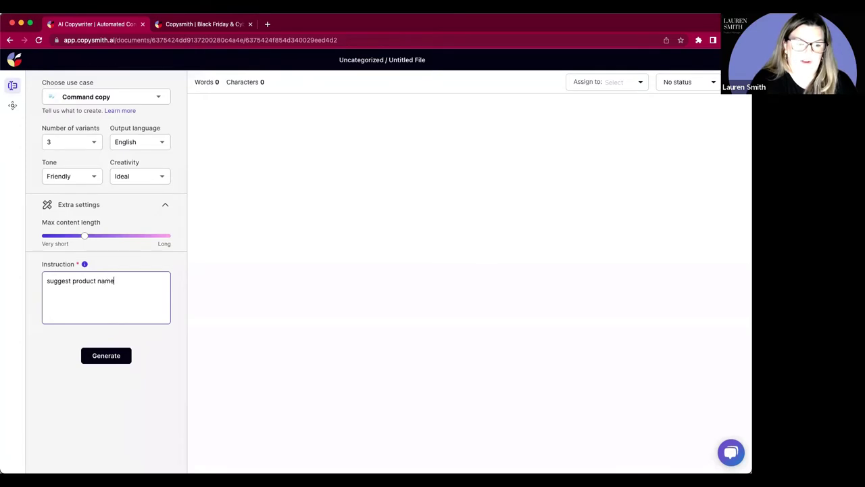
{"action": "type", "text": "s for a red fe"}
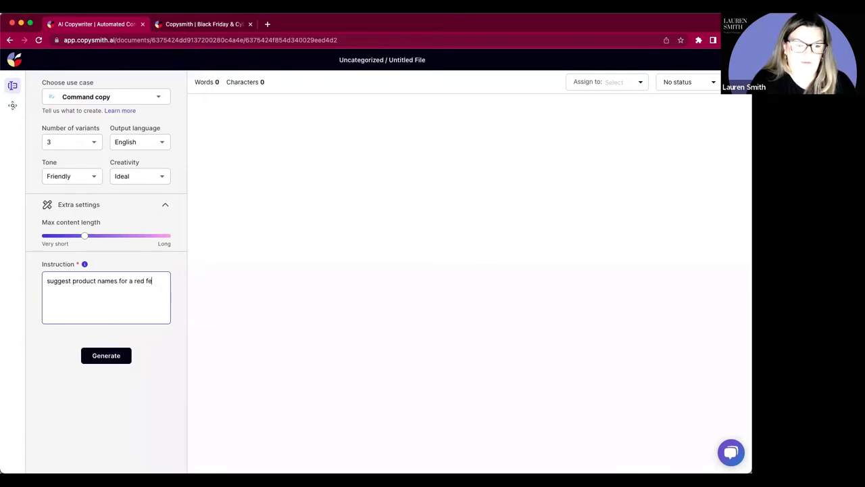
{"action": "type", "text": "stive holiday"}
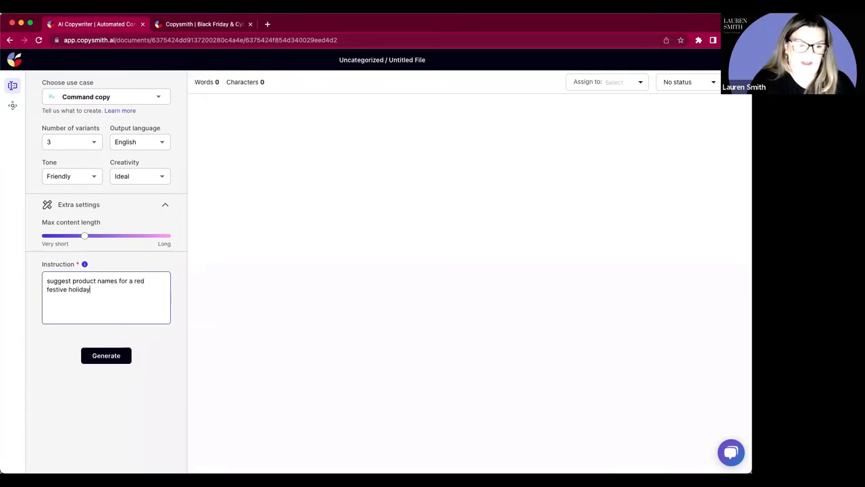
{"action": "type", "text": " pen that is smear "}
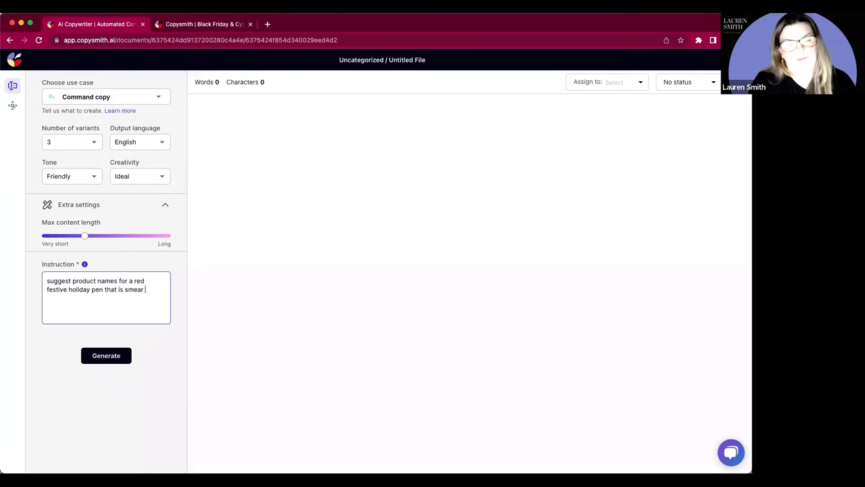
{"action": "type", "text": "resistant"}
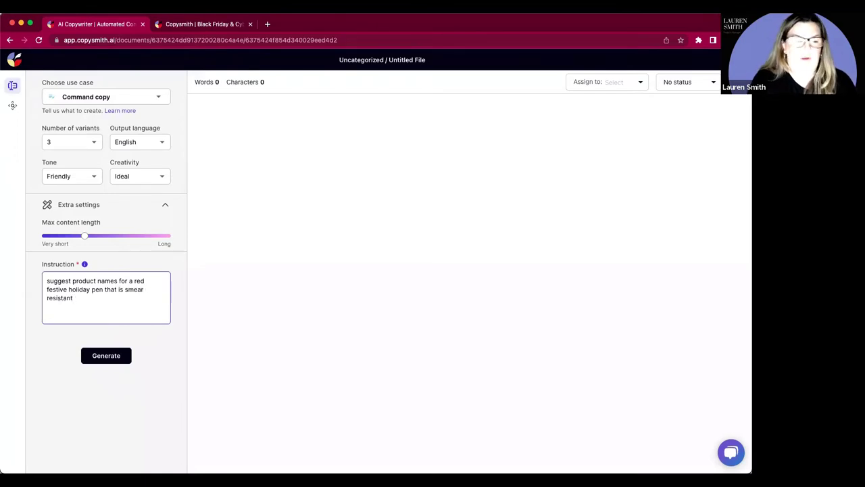
{"action": "type", "text": " and felt-tip"}
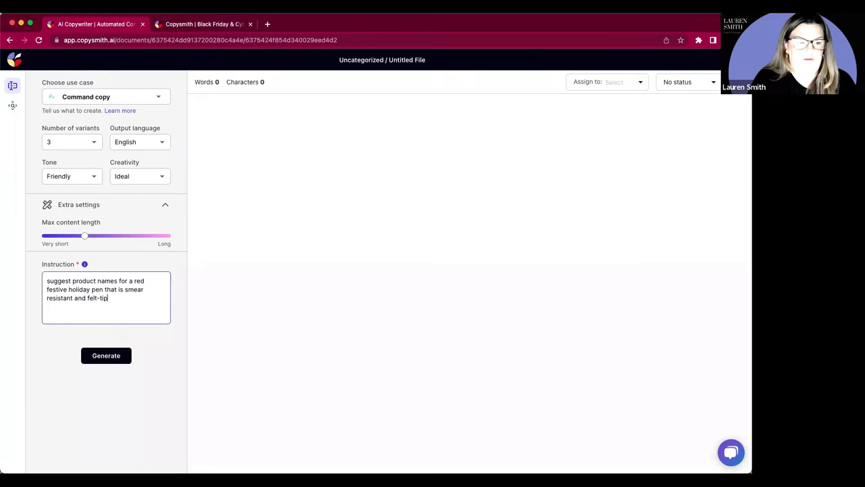
{"action": "type", "text": "."}
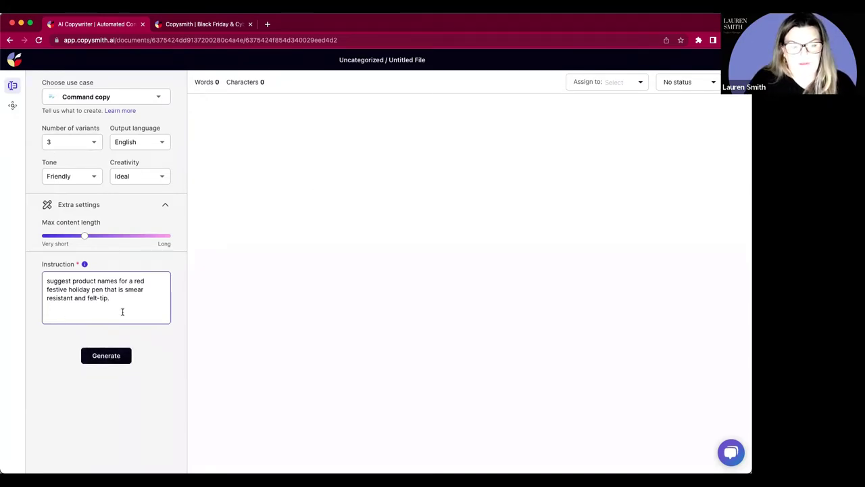
{"action": "left_click", "coordinate": [110, 355]}
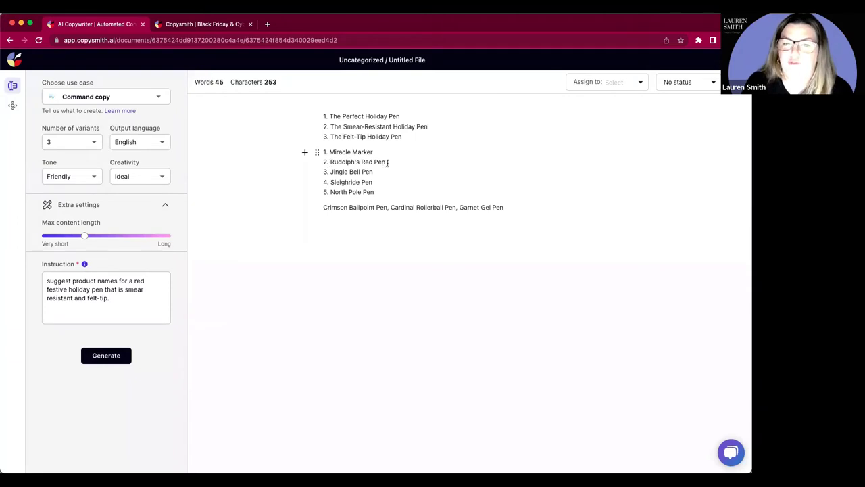
{"action": "left_click_drag", "start_coordinate": [387, 163], "coordinate": [321, 166]}
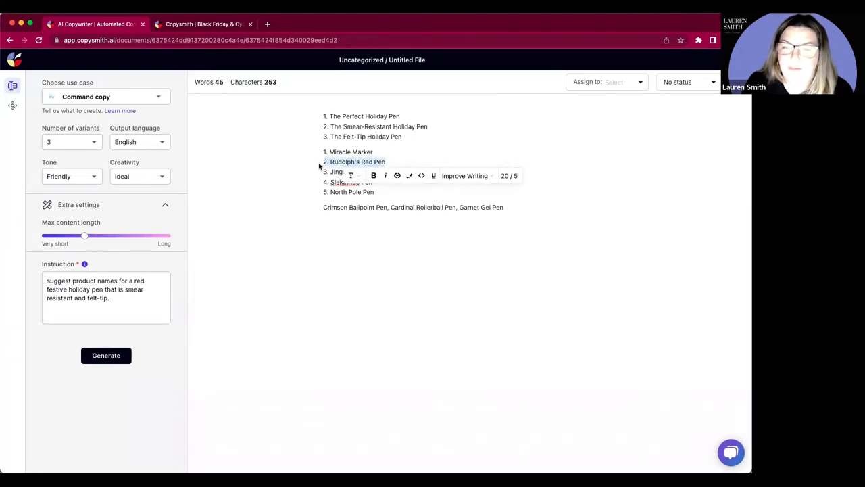
{"action": "left_click", "coordinate": [319, 167]}
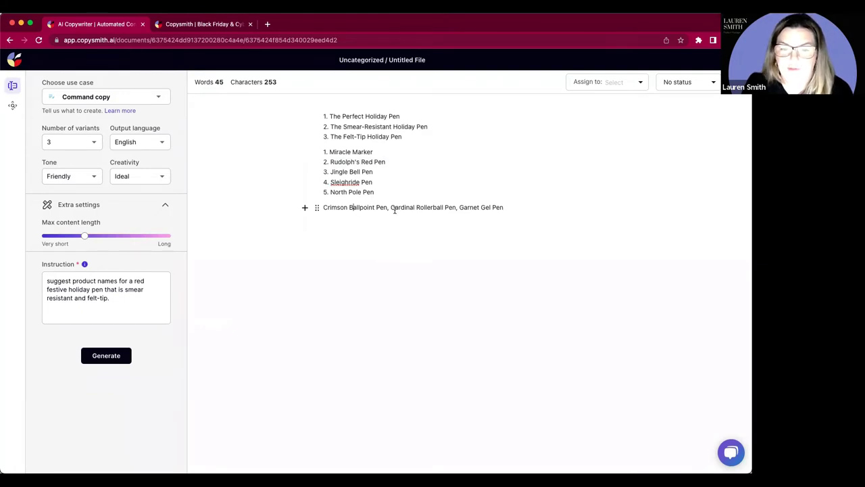
{"action": "left_click", "coordinate": [488, 214]}
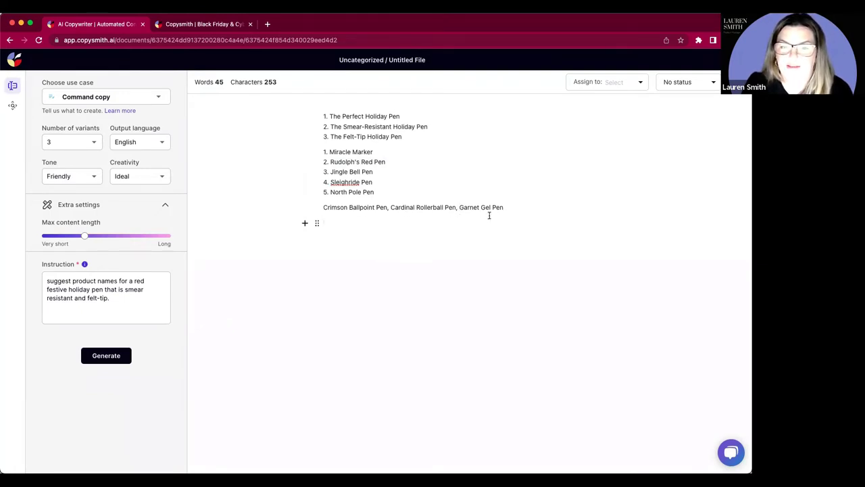
Step: Highlight the generated line "2. Rudolph's Red Pen" and make it bold
{"action": "left_click_drag", "start_coordinate": [392, 162], "coordinate": [324, 162]}
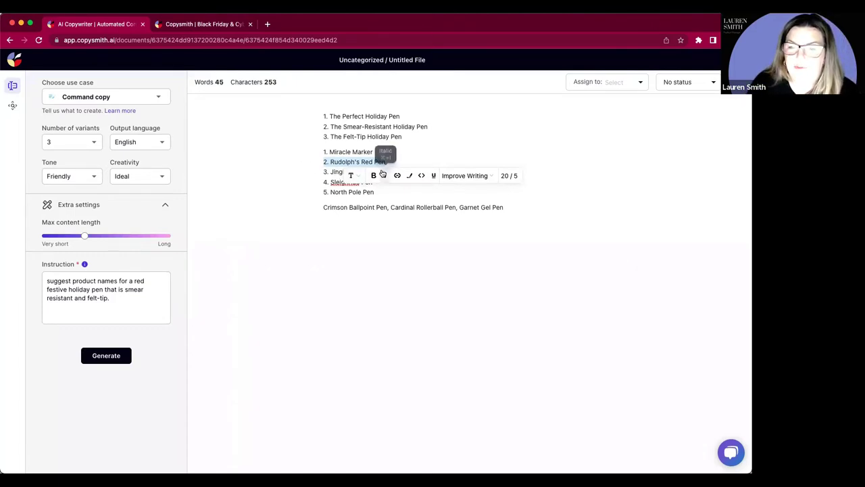
{"action": "left_click", "coordinate": [409, 176]}
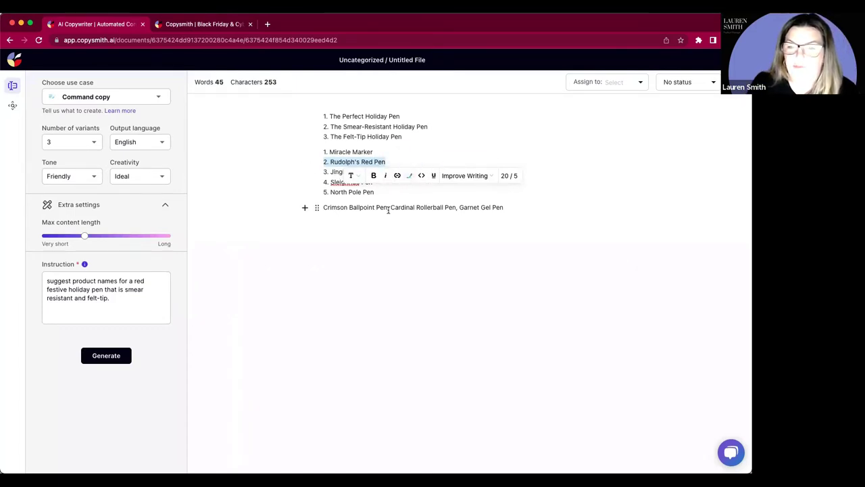
{"action": "left_click", "coordinate": [388, 207]}
{"action": "left_click_drag", "start_coordinate": [395, 162], "coordinate": [322, 161]}
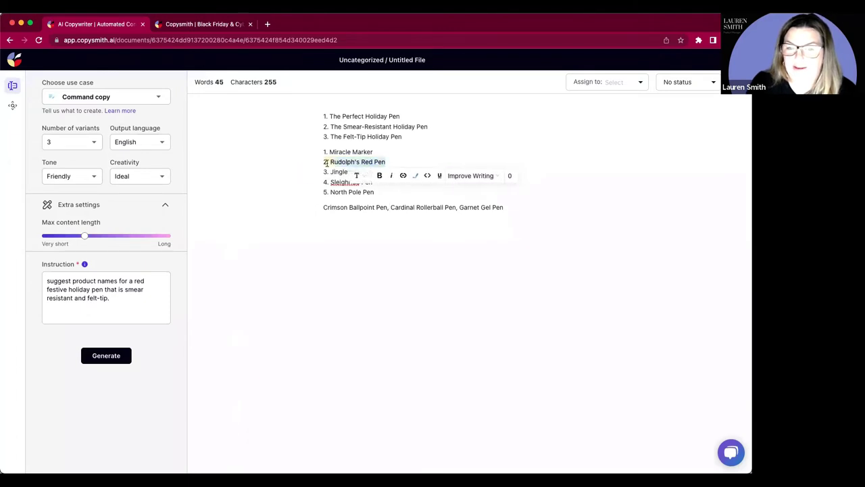
{"action": "left_click", "coordinate": [373, 175]}
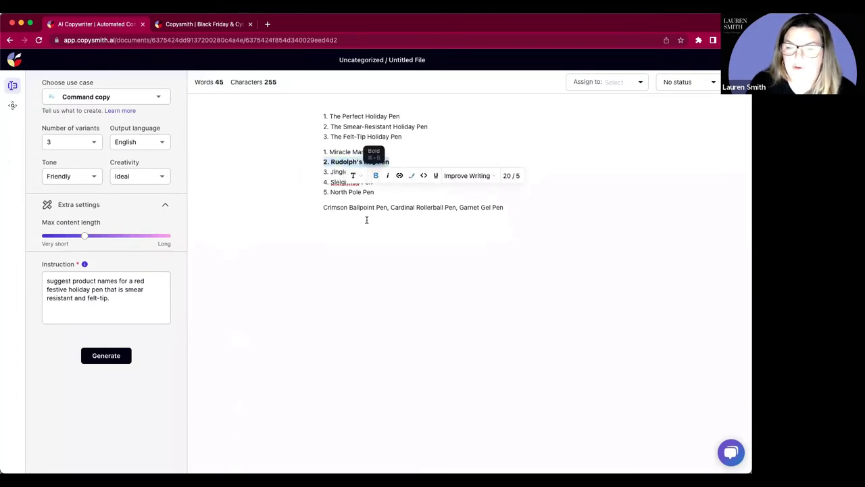
{"action": "left_click", "coordinate": [367, 220]}
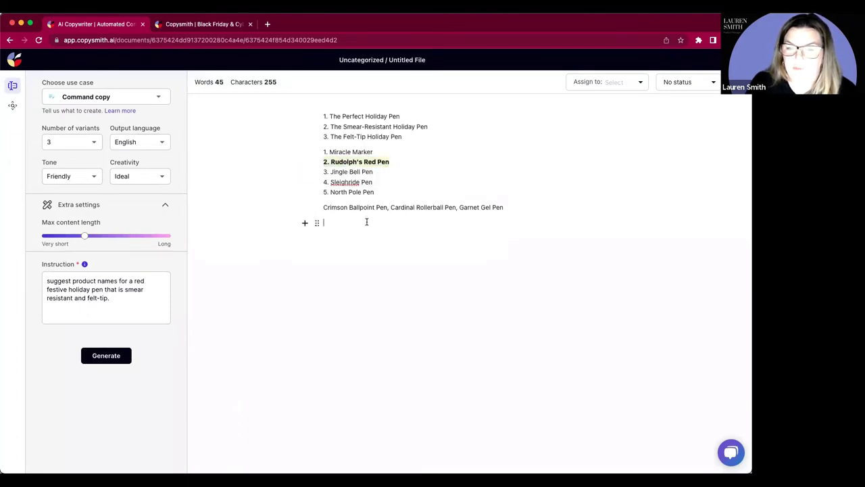
{"action": "left_click", "coordinate": [330, 162]}
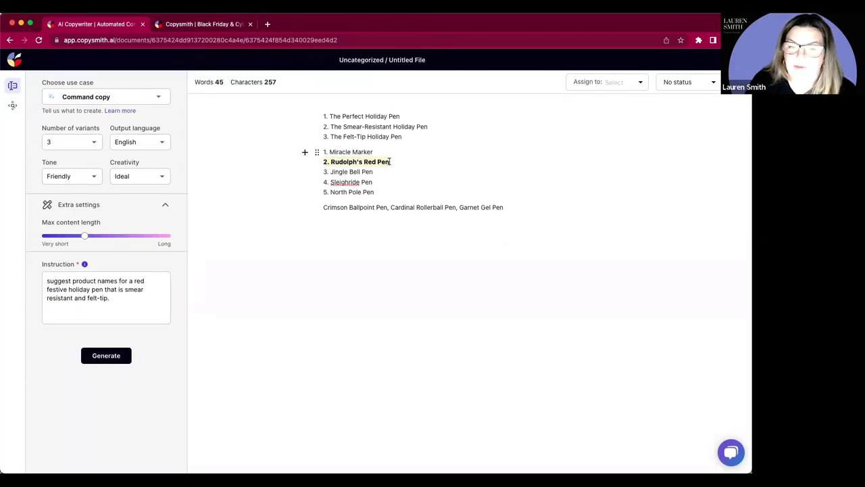
Step: Try moving the first block of generated names below the second block
{"action": "left_click", "coordinate": [317, 155]}
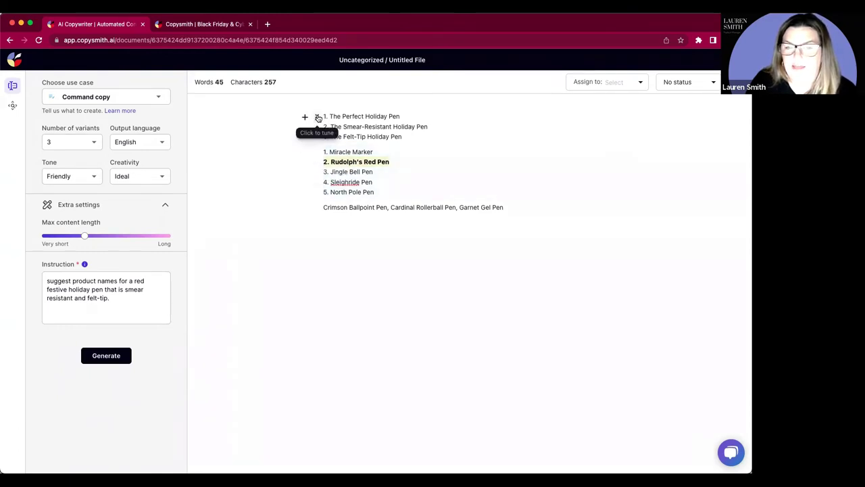
{"action": "left_click", "coordinate": [317, 118]}
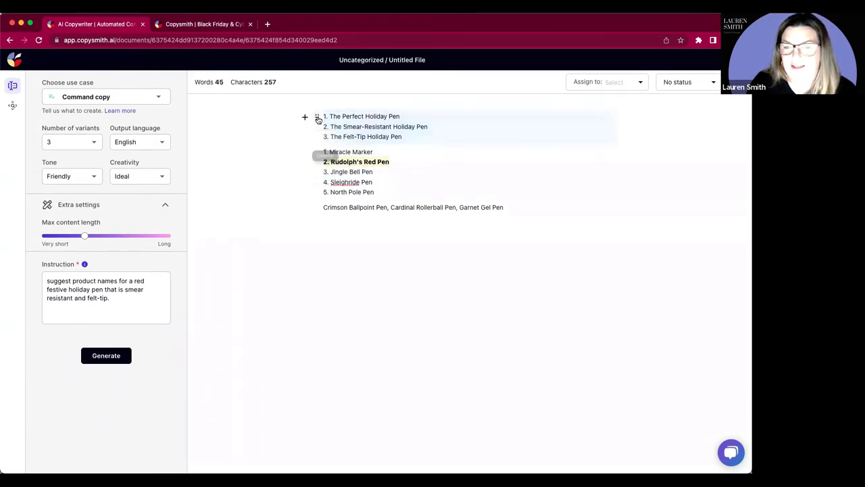
{"action": "left_click", "coordinate": [317, 118]}
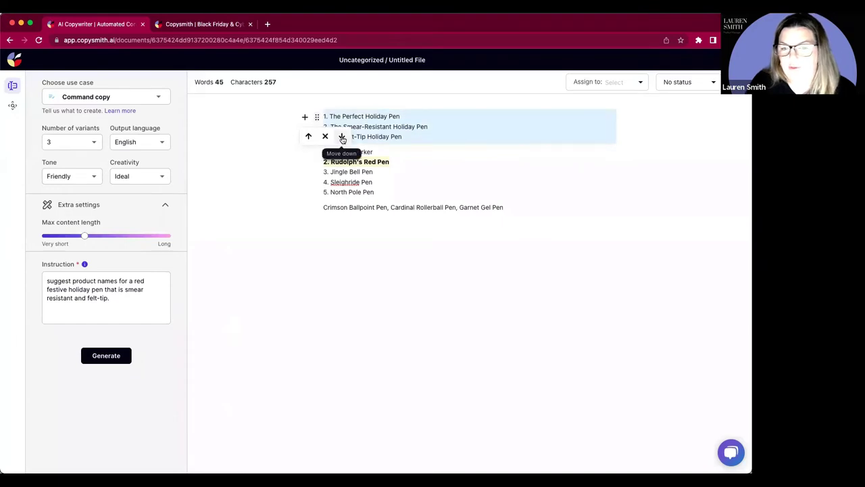
{"action": "left_click", "coordinate": [343, 137]}
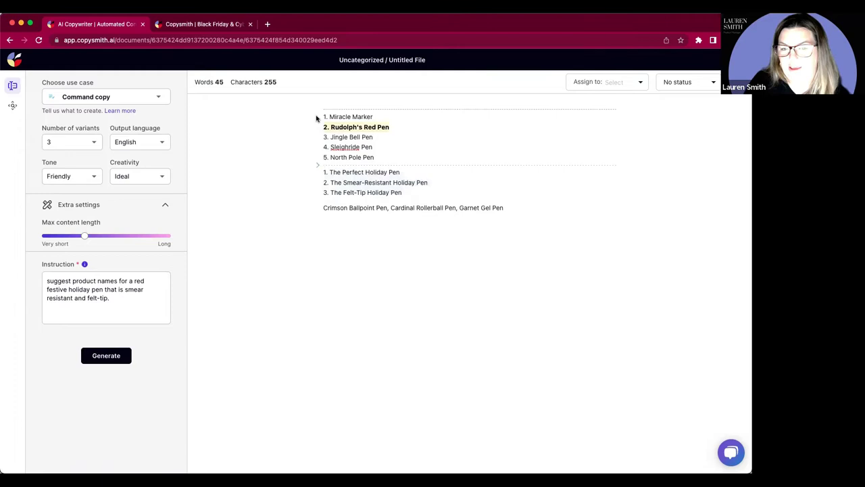
{"action": "key", "text": "super+z"}
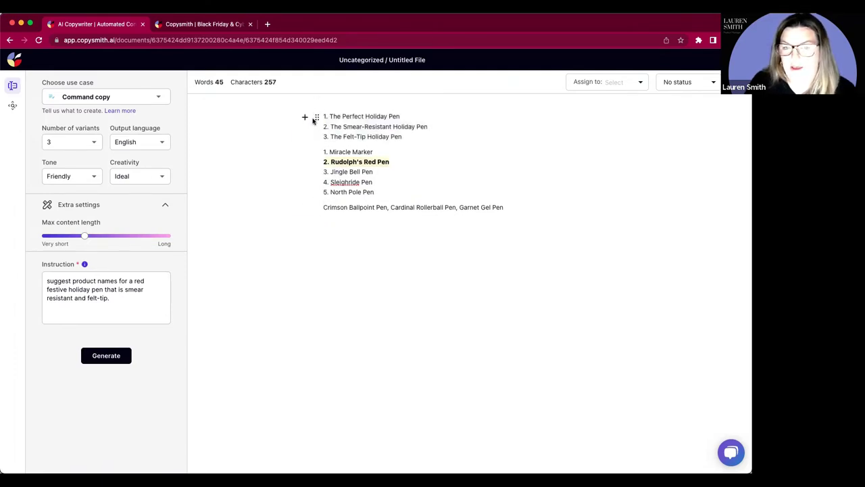
Step: Insert a heading above the Miracle Marker list with the presenter's first name in possessive form followed by "Fancy Pen Name Suggestion"
{"action": "left_click", "coordinate": [306, 118]}
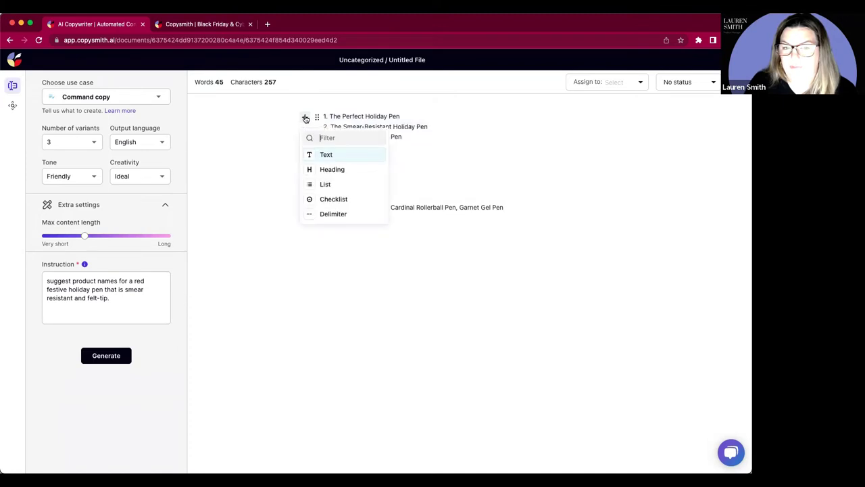
{"action": "left_click", "coordinate": [334, 164]}
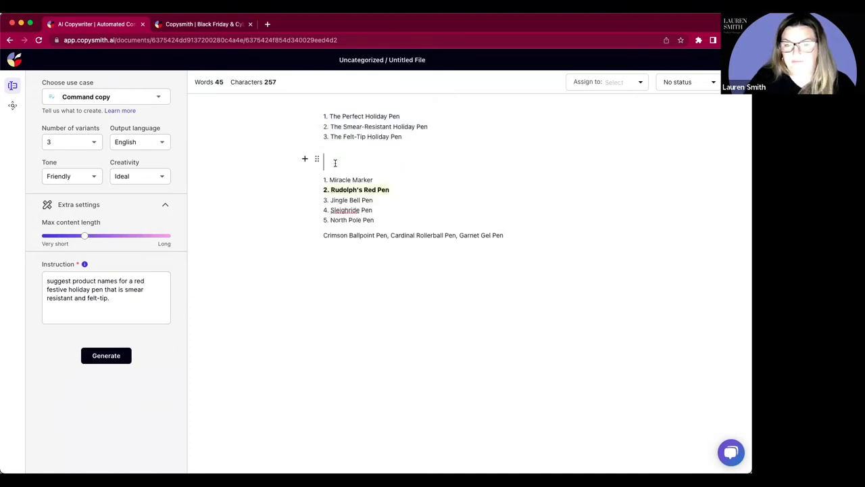
{"action": "type", "text": "Lauren'"}
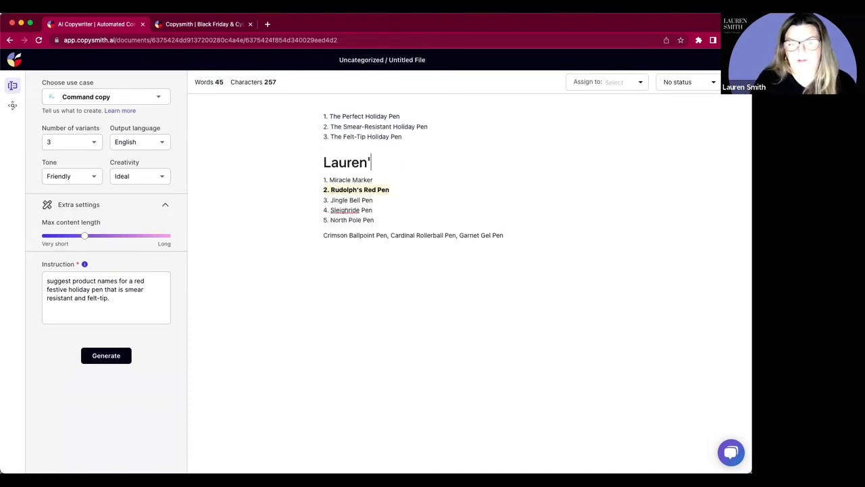
{"action": "type", "text": "s Fancy Pen N"}
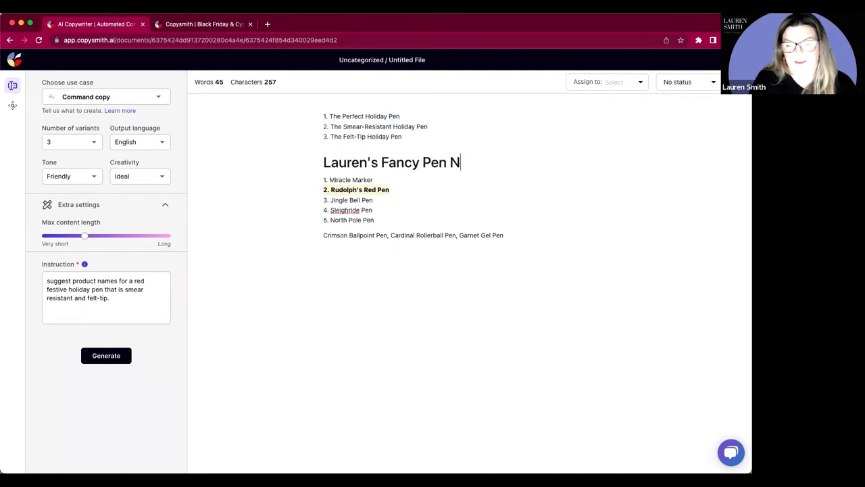
{"action": "type", "text": "ame Suggestion"}
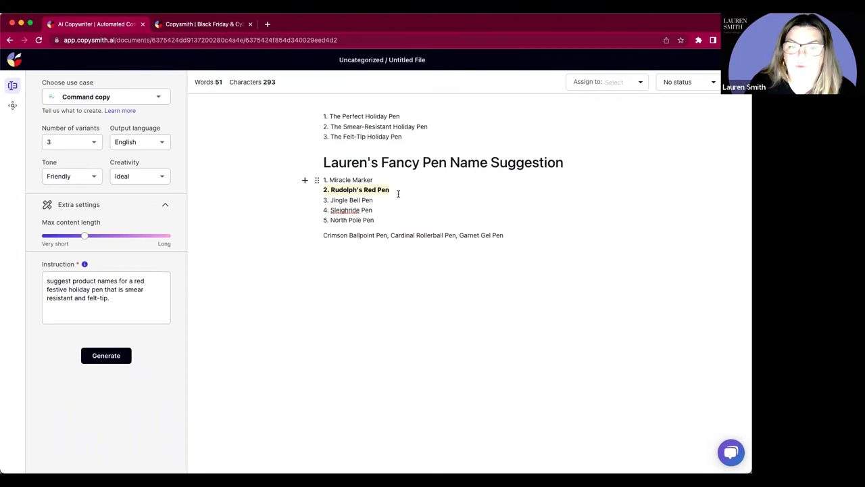
Step: Check the character and word counts of the bold pen name and of the whole document
{"action": "left_click_drag", "start_coordinate": [396, 189], "coordinate": [313, 190]}
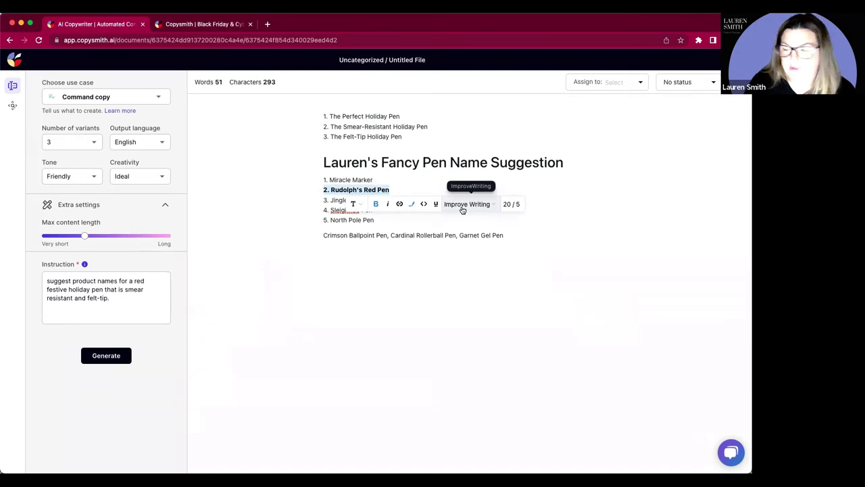
{"action": "left_click", "coordinate": [196, 81]}
{"action": "left_click_drag", "start_coordinate": [196, 81], "coordinate": [298, 84]}
{"action": "left_click", "coordinate": [298, 84]}
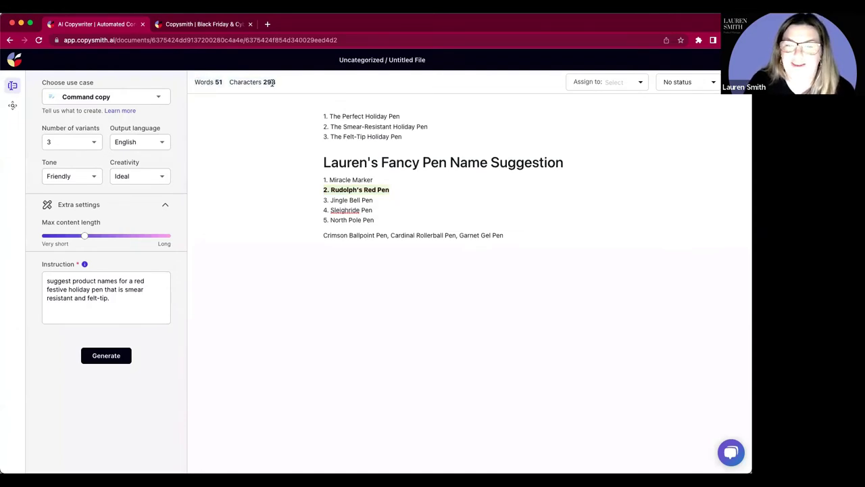
{"action": "left_click_drag", "start_coordinate": [392, 189], "coordinate": [330, 190]}
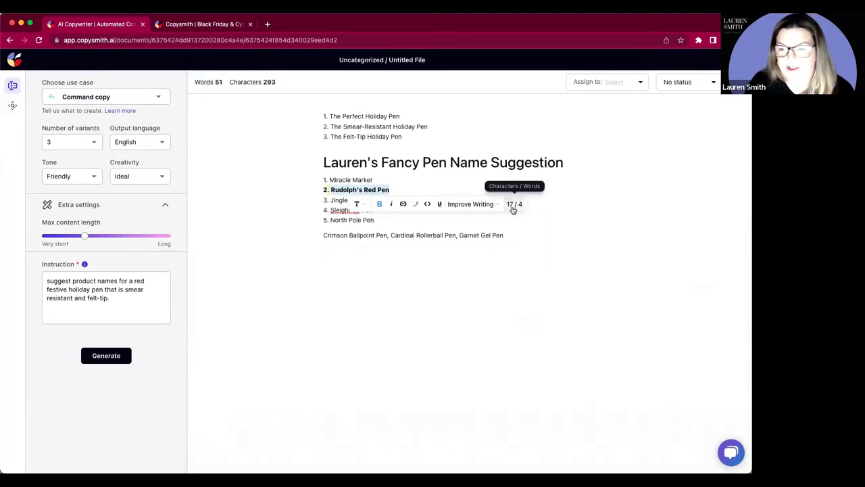
{"action": "left_click", "coordinate": [478, 206]}
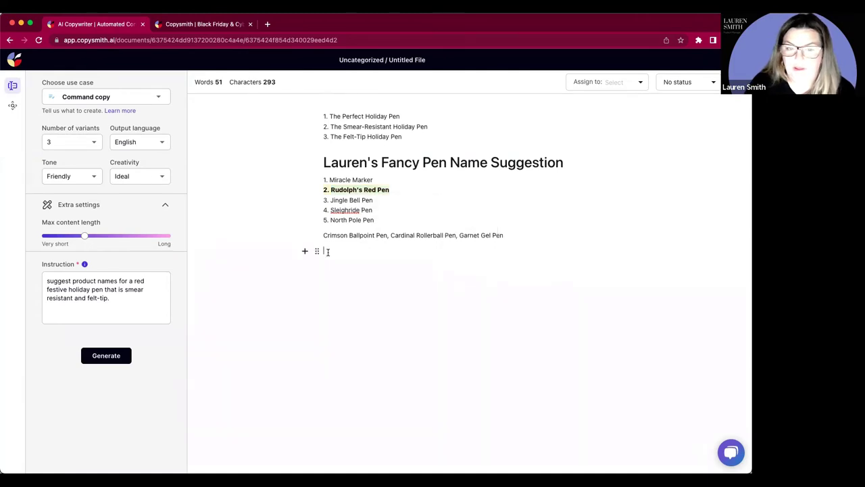
Step: Copy the name "Rudolph's Red Pen" from the bold line, without its list number
{"action": "left_click", "coordinate": [341, 191]}
{"action": "triple_click", "coordinate": [341, 191]}
{"action": "key", "text": "super+c"}
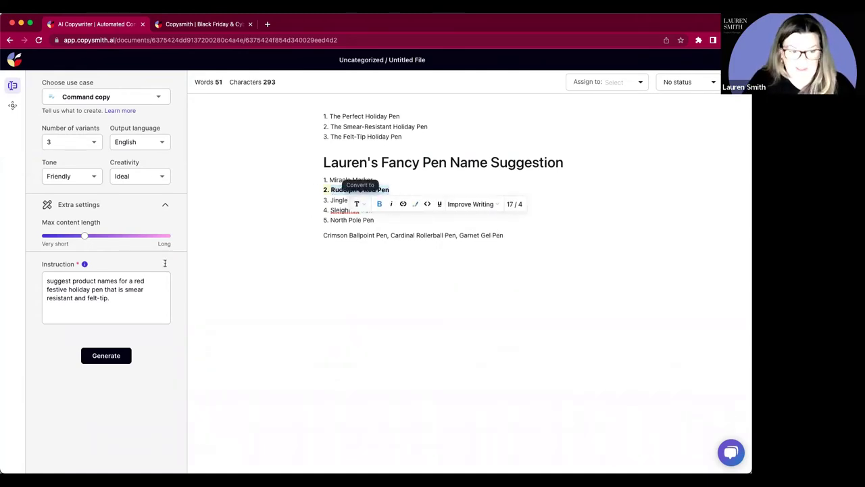
Step: Replace the instruction with "write a festive product description for the product" followed by the copied pen name
{"action": "left_click", "coordinate": [122, 299]}
{"action": "left_click_drag", "start_coordinate": [110, 298], "coordinate": [48, 283]}
{"action": "type", "text": "write a pro"}
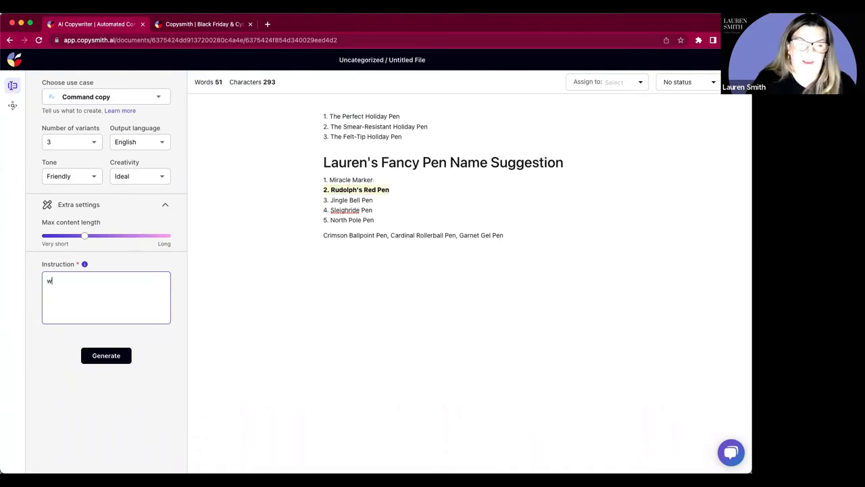
{"action": "key", "text": "BackSpace"}
{"action": "key", "text": "BackSpace"}
{"action": "key", "text": "BackSpace"}
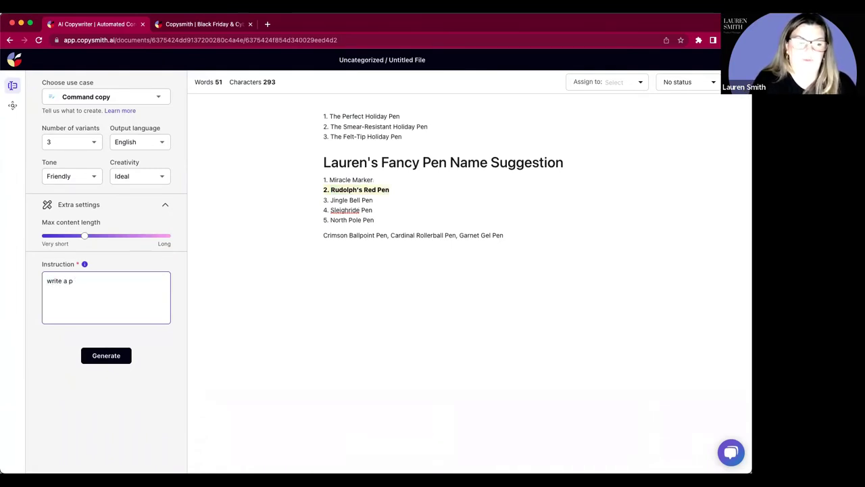
{"action": "type", "text": "festive produc"}
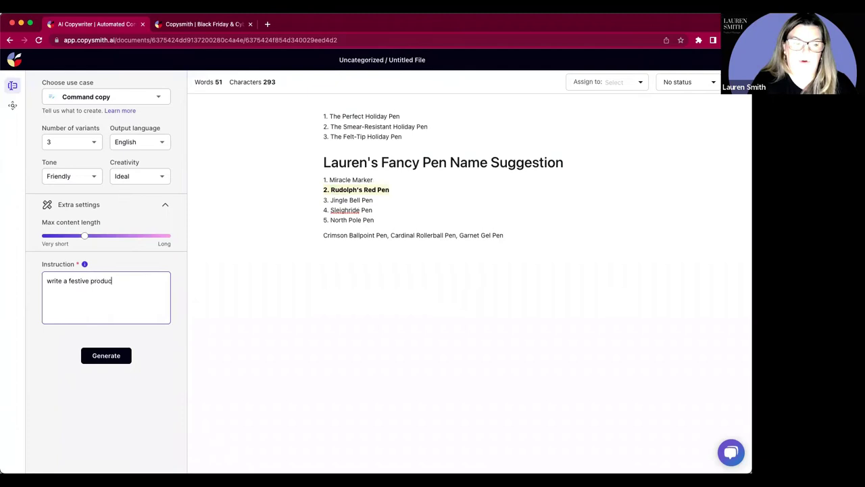
{"action": "type", "text": "t description for the produc"}
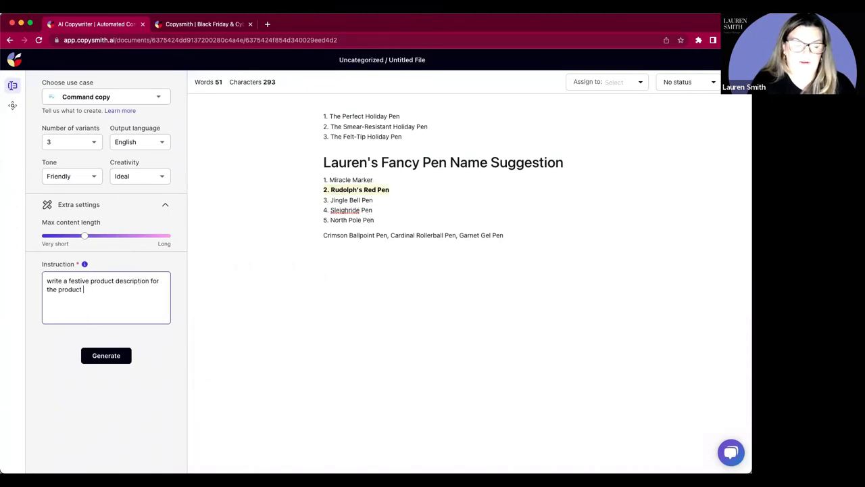
{"action": "type", "text": "t"}
{"action": "key", "text": "super+v"}
Step: Complete the instruction with "that is smear resistant and felt-tip." and generate the descriptions at the end of the document
{"action": "type", "text": "that"}
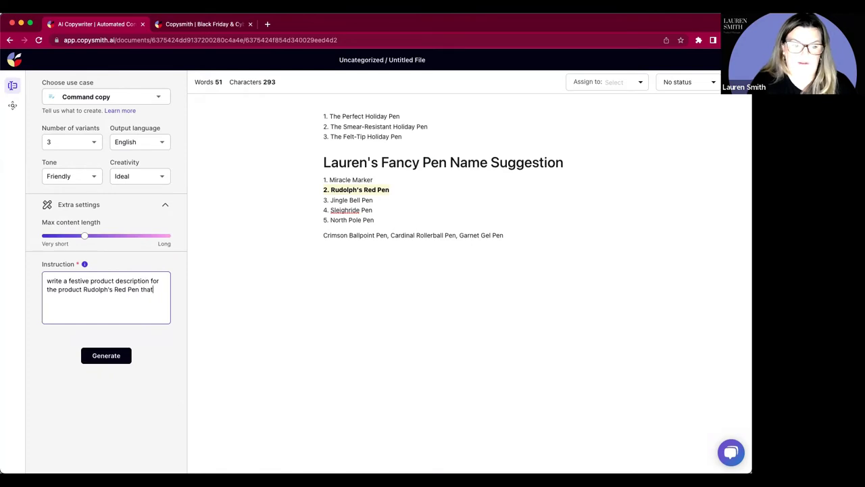
{"action": "type", "text": " is smear re"}
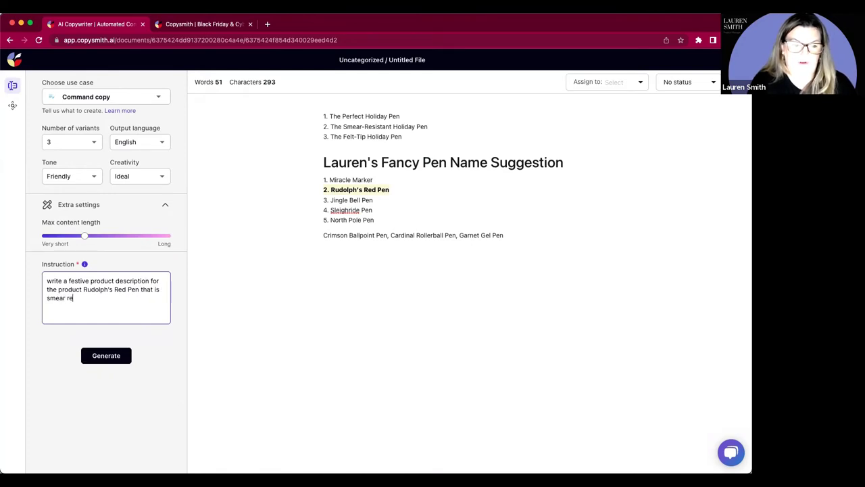
{"action": "type", "text": "sistant an"}
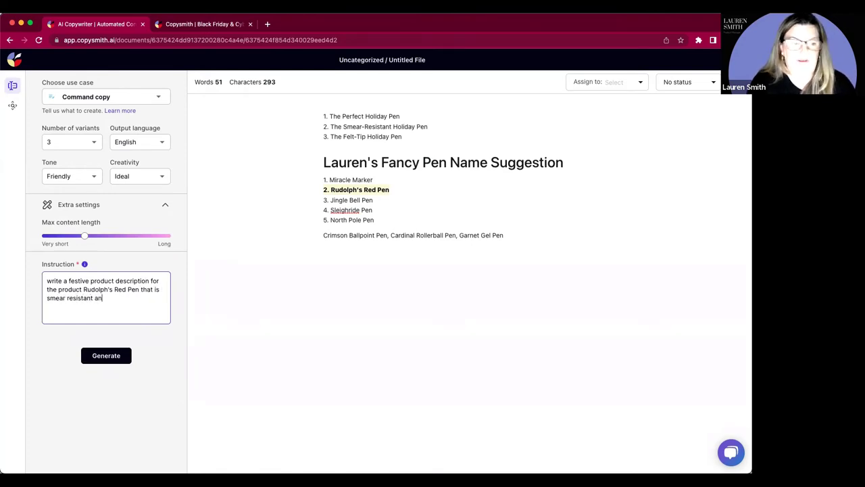
{"action": "type", "text": "d feltp"}
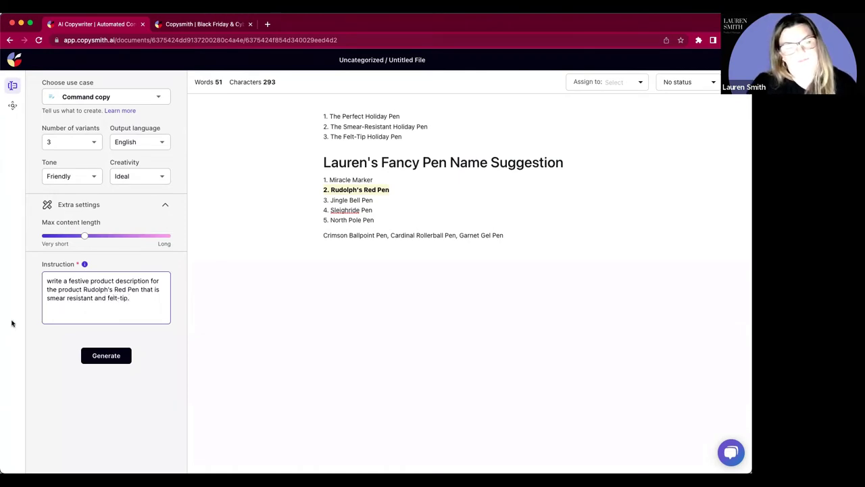
{"action": "left_click", "coordinate": [481, 286]}
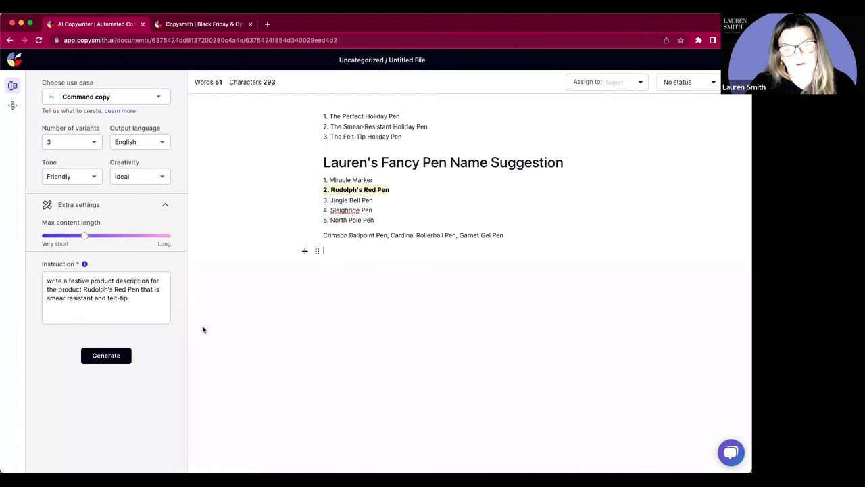
{"action": "left_click", "coordinate": [122, 357]}
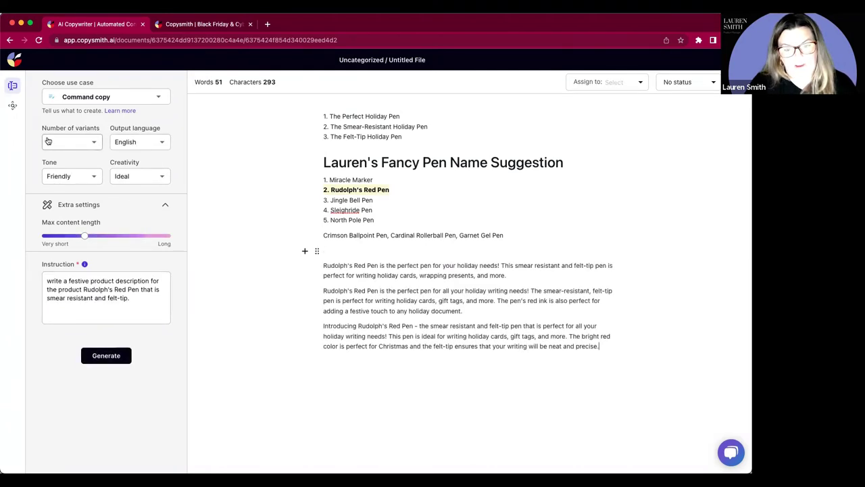
Step: Highlight the second generated product description and delete the first and third descriptions
{"action": "left_click_drag", "start_coordinate": [462, 310], "coordinate": [323, 291]}
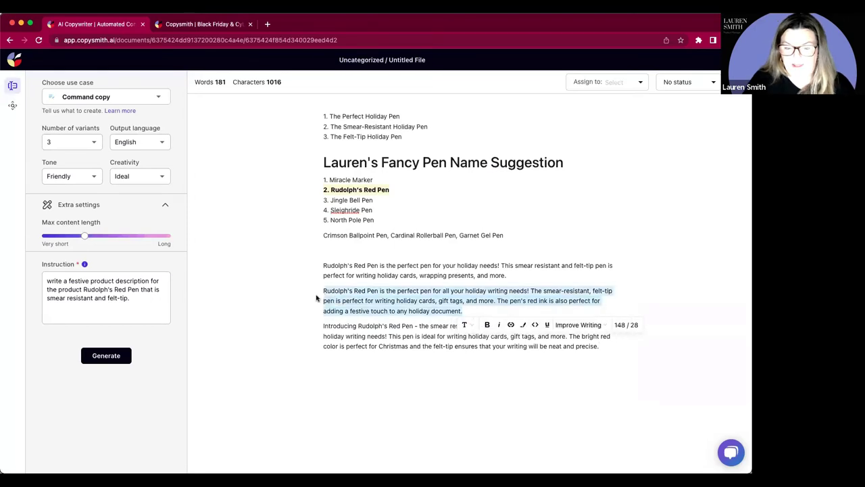
{"action": "left_click", "coordinate": [524, 344]}
{"action": "left_click_drag", "start_coordinate": [598, 345], "coordinate": [303, 331]}
{"action": "key", "text": "BackSpace"}
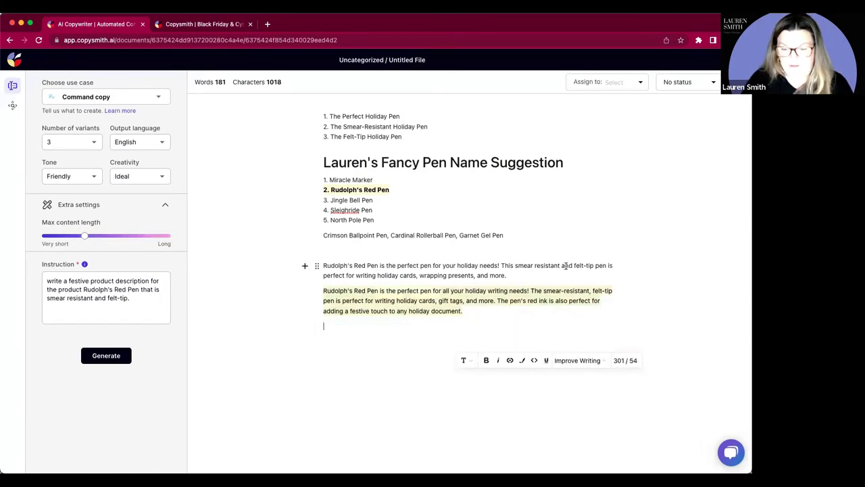
{"action": "key", "text": "shift+Up"}
{"action": "key", "text": "shift+Up"}
{"action": "key", "text": "BackSpace"}
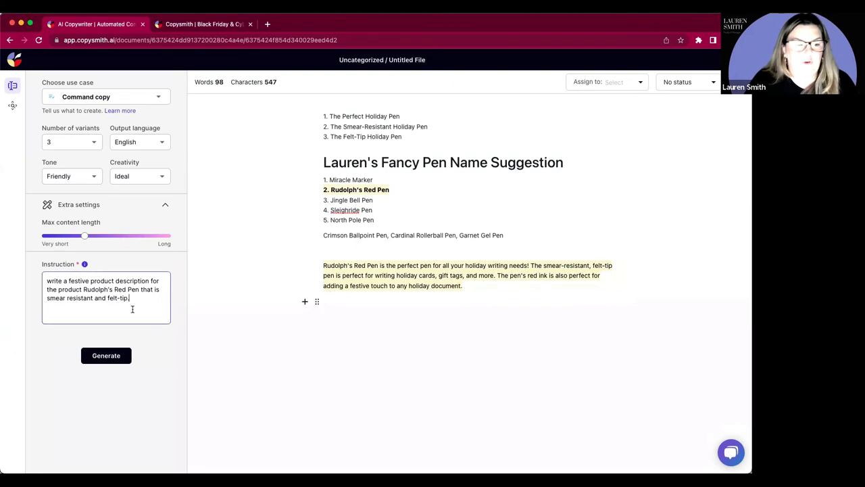
Step: Replace the whole instruction with "write an article"
{"action": "left_click_drag", "start_coordinate": [133, 309], "coordinate": [15, 276]}
{"action": "type", "text": "wr"}
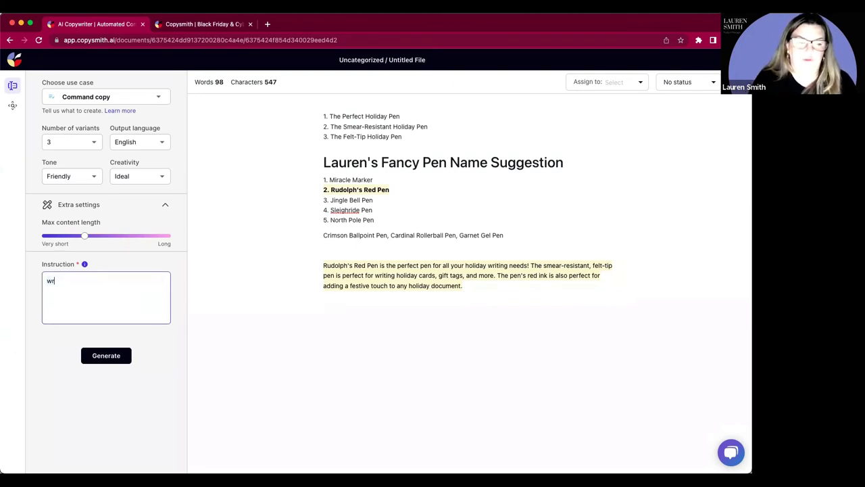
{"action": "type", "text": "ite an article f"}
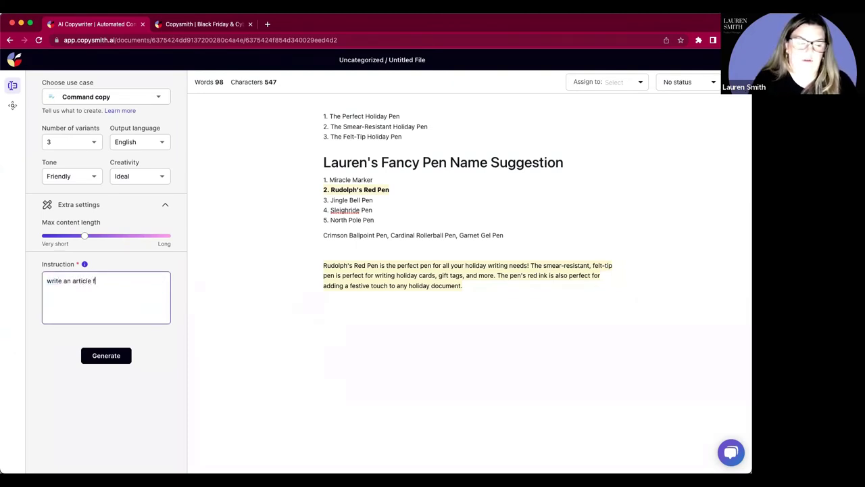
Step: Set the number of variants to 1 and the maximum content length to 1000, keeping the tone at Friendly
{"action": "left_click", "coordinate": [75, 149]}
{"action": "left_click", "coordinate": [71, 159]}
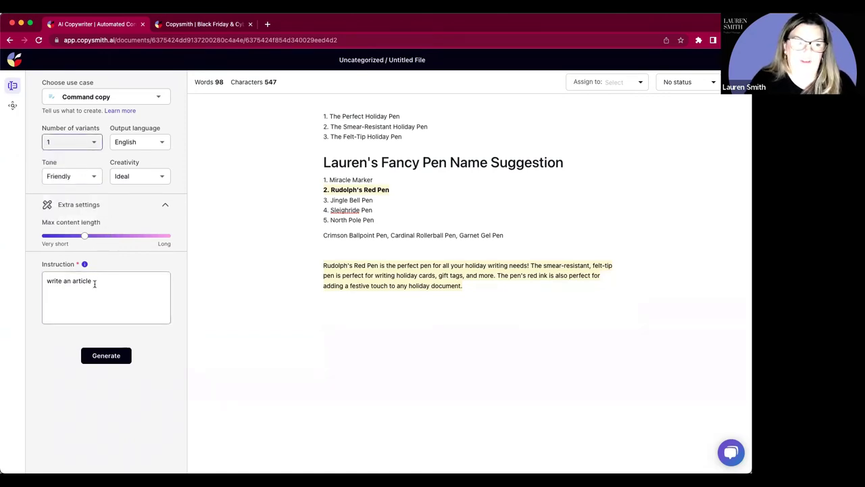
{"action": "left_click", "coordinate": [74, 177]}
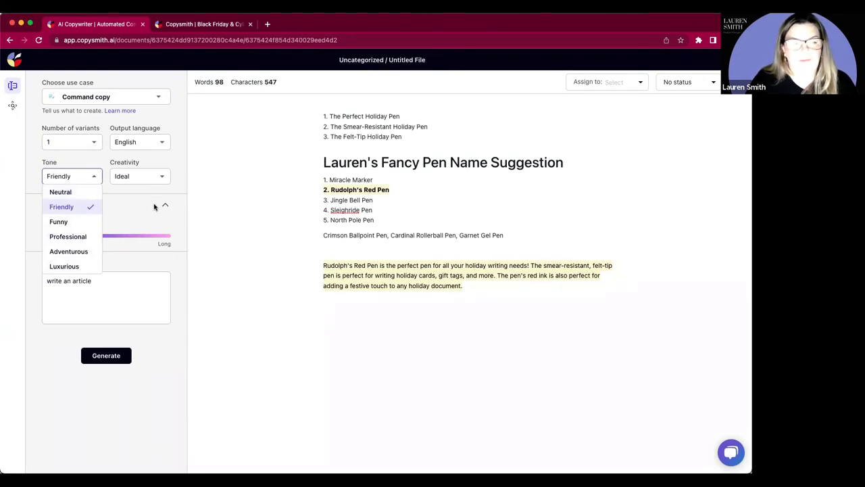
{"action": "left_click", "coordinate": [76, 177]}
{"action": "mouse_move", "coordinate": [121, 236]}
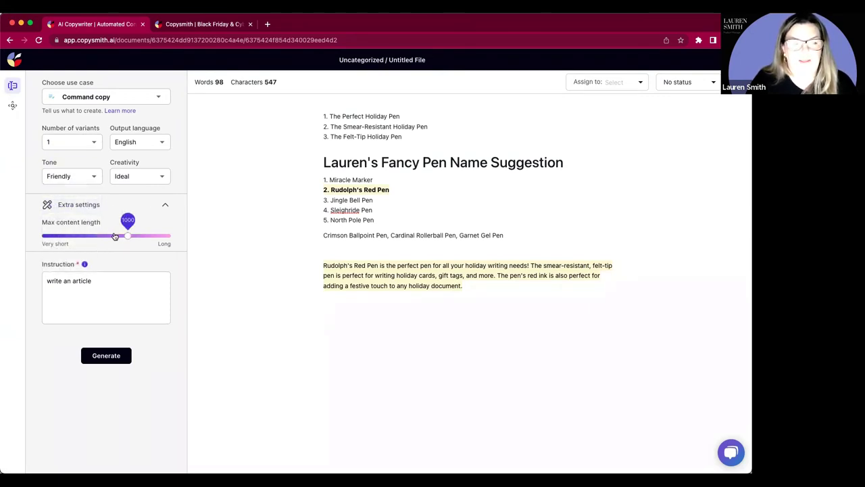
Step: Complete the instruction with "explaining the importance of hand written notes." and generate the article below the highlighted product description
{"action": "left_click", "coordinate": [98, 286]}
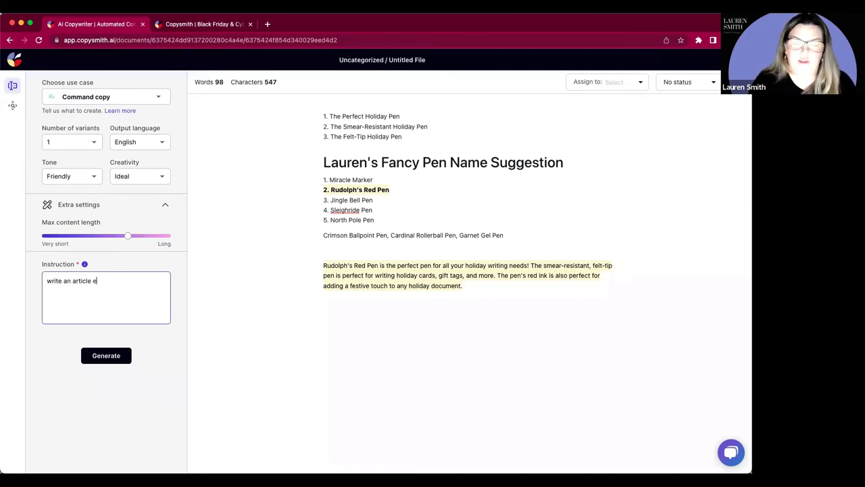
{"action": "type", "text": "xplaining "}
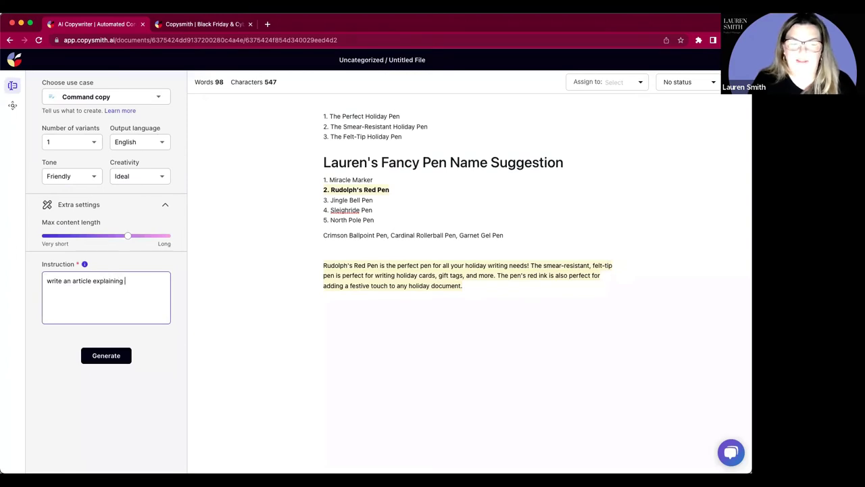
{"action": "type", "text": "the imp"}
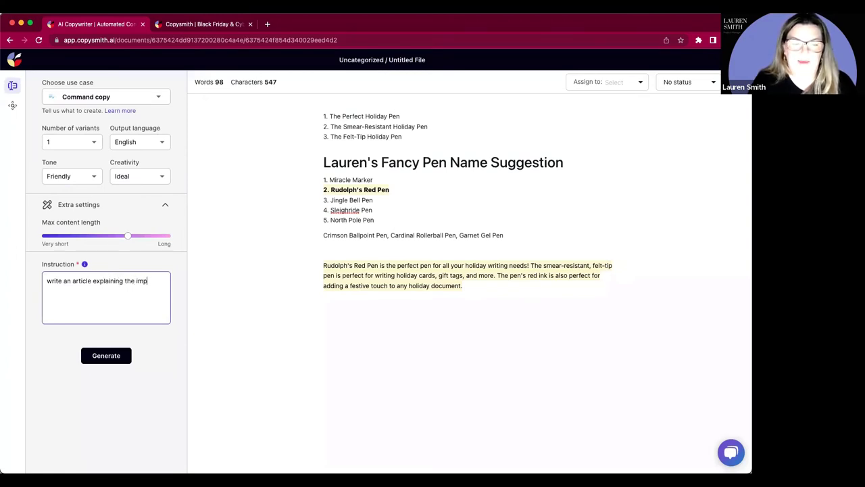
{"action": "type", "text": "ortance of hand "}
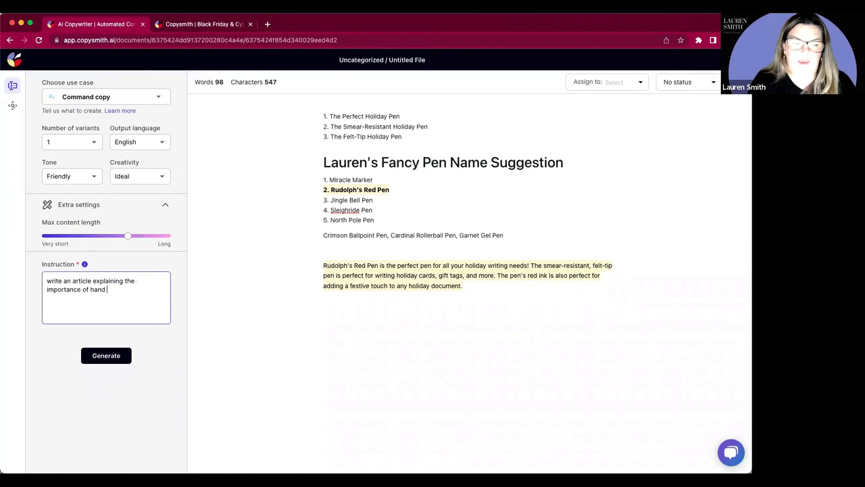
{"action": "type", "text": "written notes."}
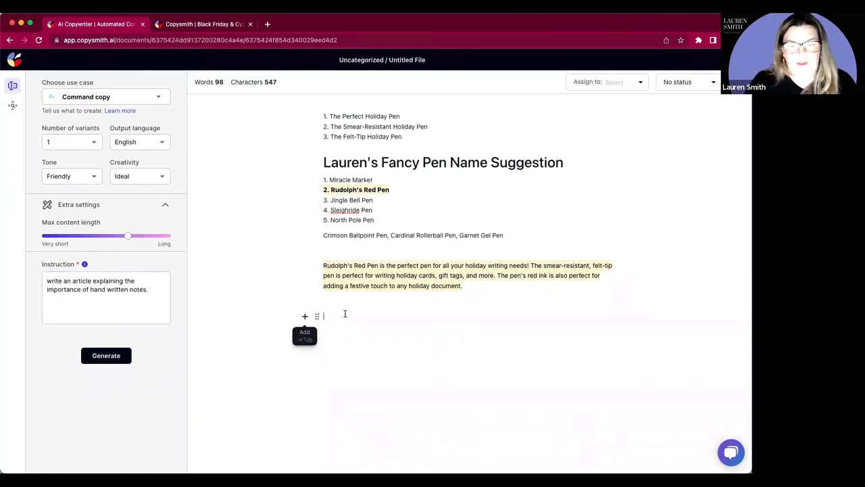
{"action": "left_click", "coordinate": [112, 354]}
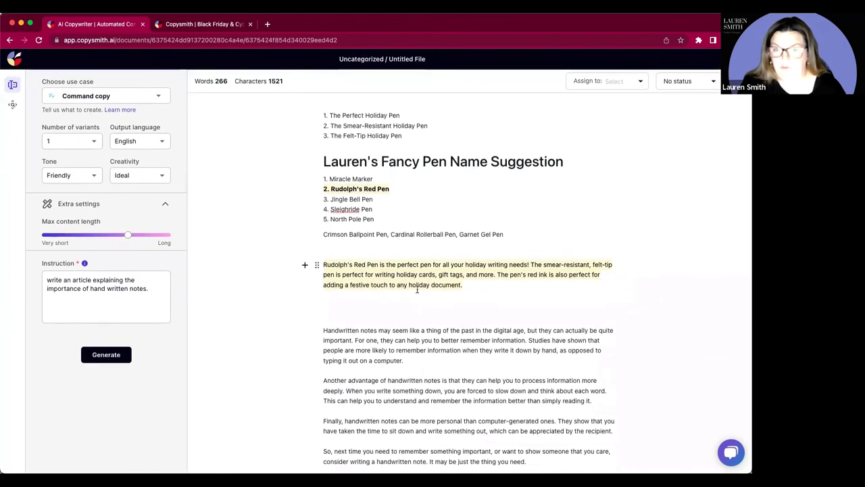
Step: Extend the article's first paragraph from "For one" onward and rework its repeated closing sentences about creative ideas
{"action": "scroll", "coordinate": [383, 239], "scroll_direction": "down", "scroll_amount": 4}
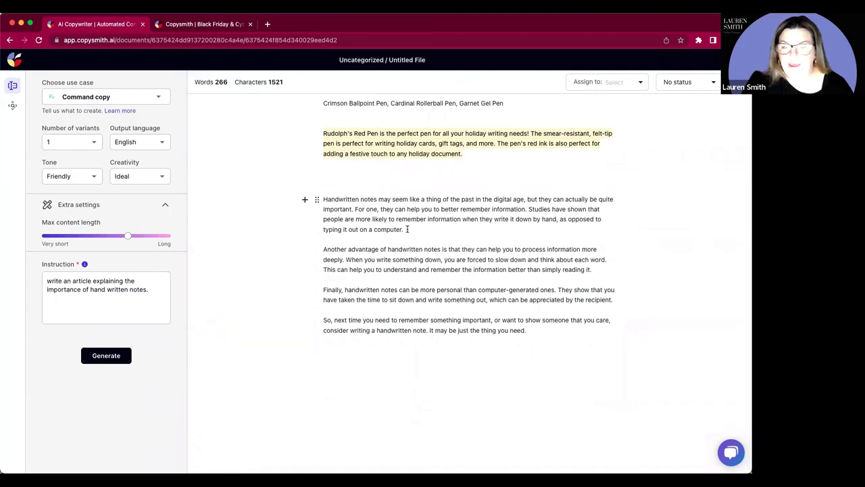
{"action": "left_click_drag", "start_coordinate": [404, 229], "coordinate": [354, 210]}
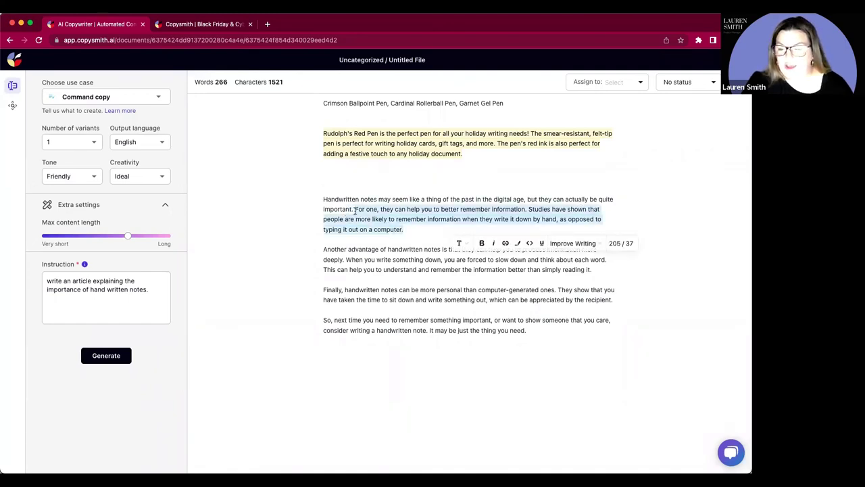
{"action": "left_click", "coordinate": [573, 243]}
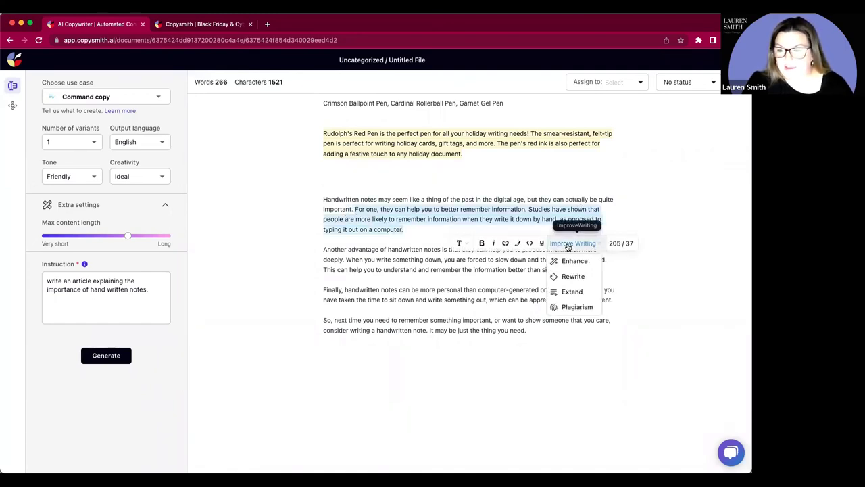
{"action": "left_click", "coordinate": [579, 297]}
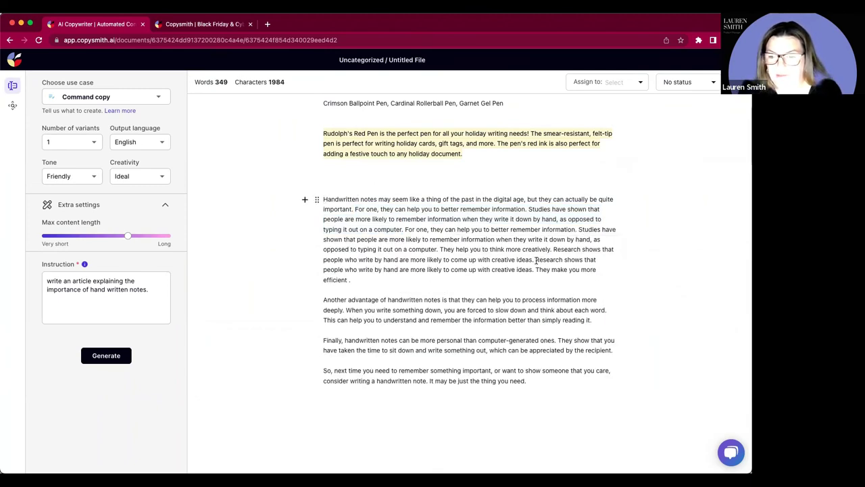
{"action": "left_click_drag", "start_coordinate": [535, 260], "coordinate": [596, 269]}
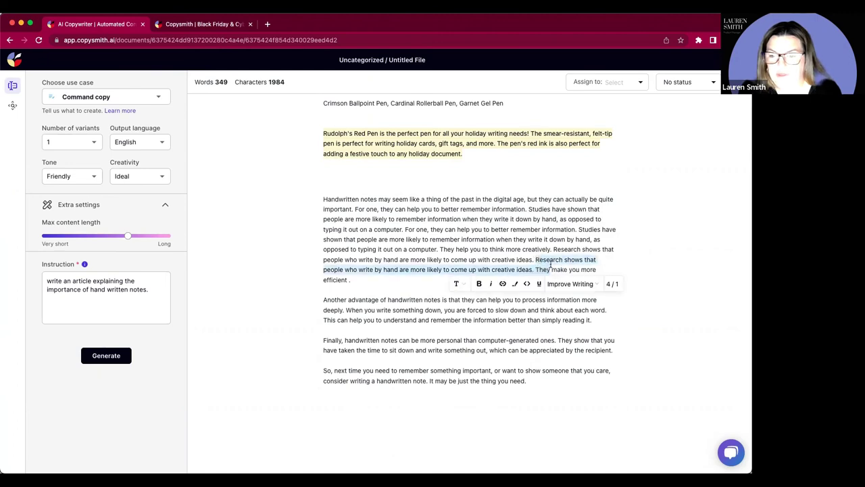
{"action": "key", "text": "super+z"}
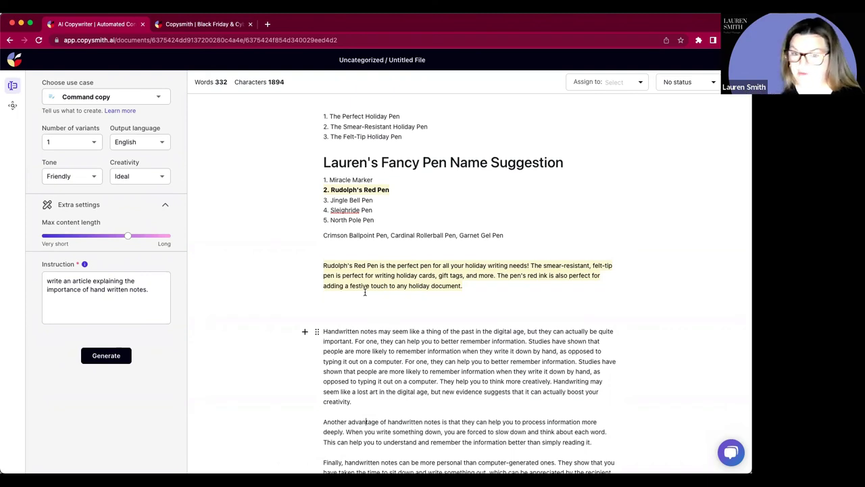
Step: Check which assignees and statuses can be chosen for the document
{"action": "left_click", "coordinate": [625, 81]}
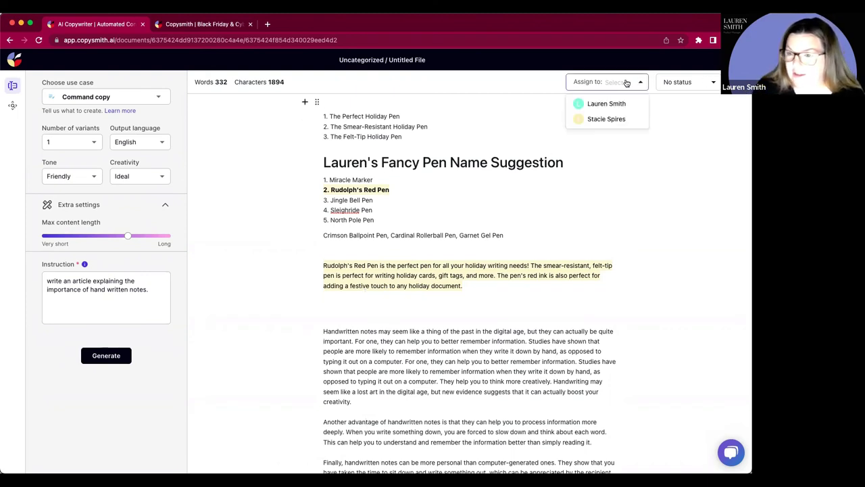
{"action": "left_click", "coordinate": [680, 82]}
{"action": "left_click", "coordinate": [624, 82]}
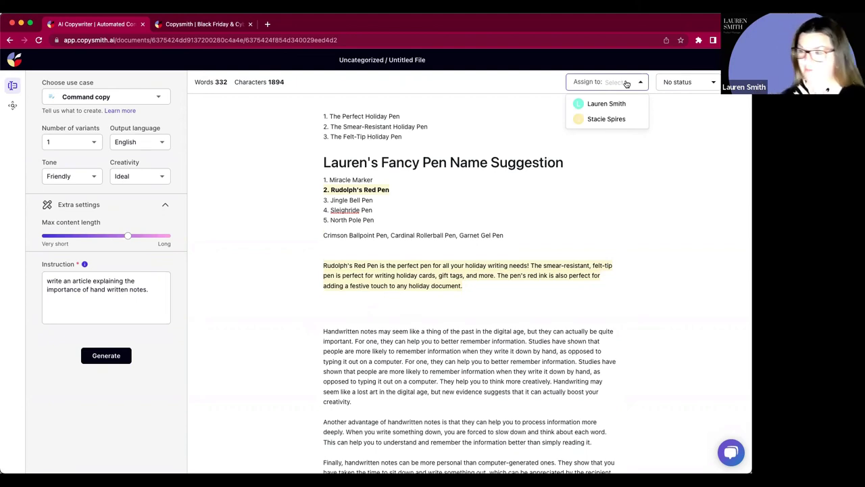
{"action": "left_click", "coordinate": [614, 154]}
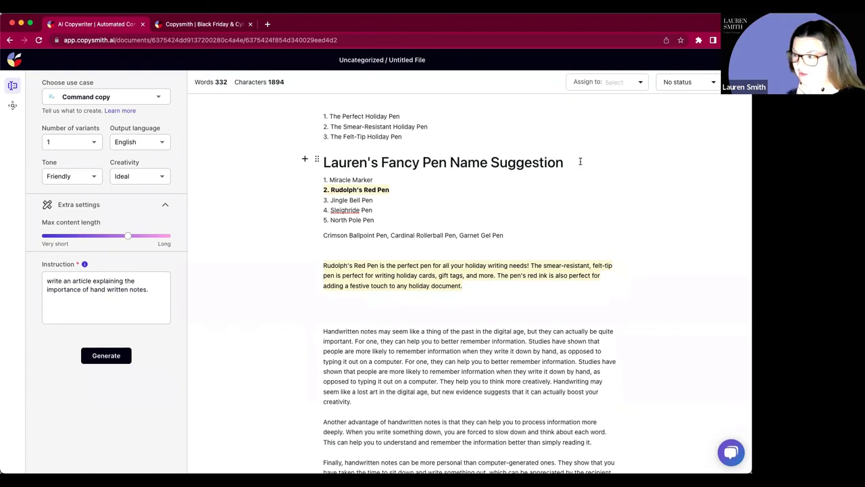
Step: Add the line "write something here" directly below the highlighted product description and format it in italics
{"action": "left_click", "coordinate": [474, 285]}
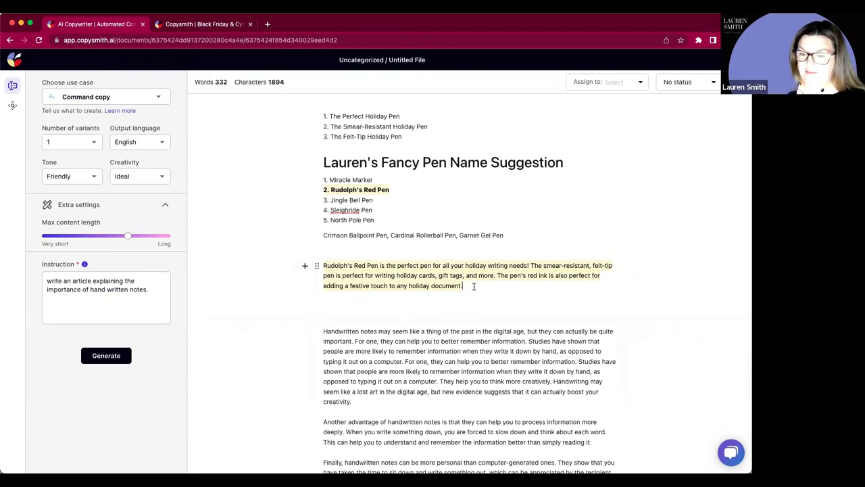
{"action": "key", "text": "Return"}
{"action": "type", "text": "write something here"}
{"action": "left_click_drag", "start_coordinate": [388, 295], "coordinate": [295, 300]}
{"action": "left_click", "coordinate": [384, 311]}
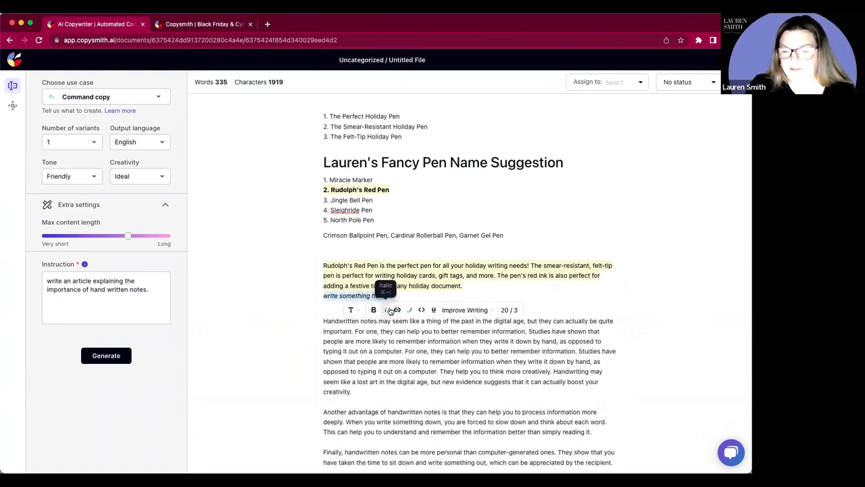
{"action": "left_click", "coordinate": [390, 295]}
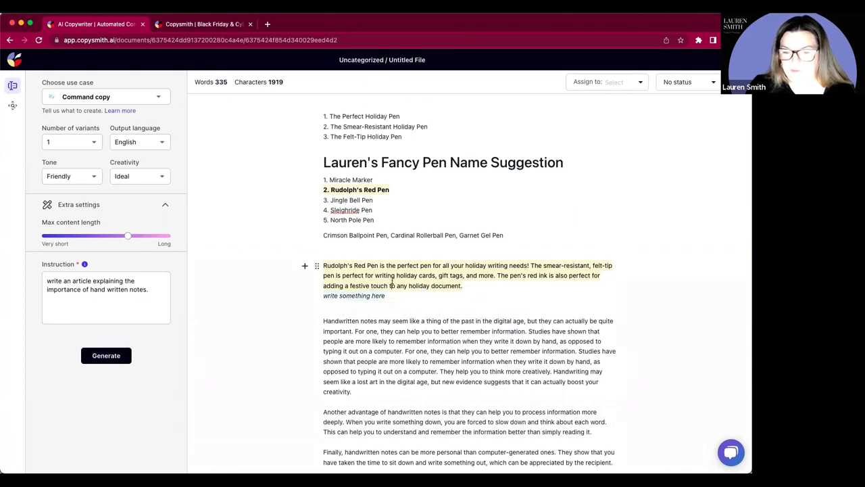
Step: Examine the document's publishing destinations and export file formats
{"action": "left_click", "coordinate": [737, 82]}
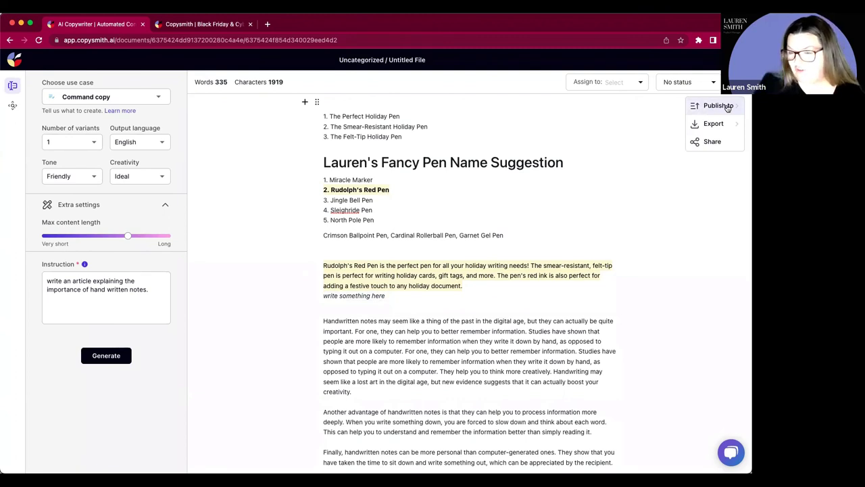
{"action": "left_click", "coordinate": [721, 124]}
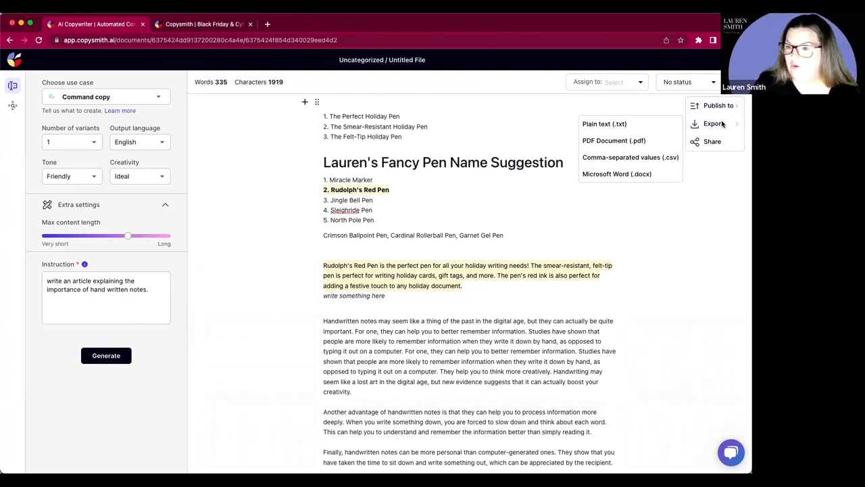
{"action": "left_click", "coordinate": [715, 106]}
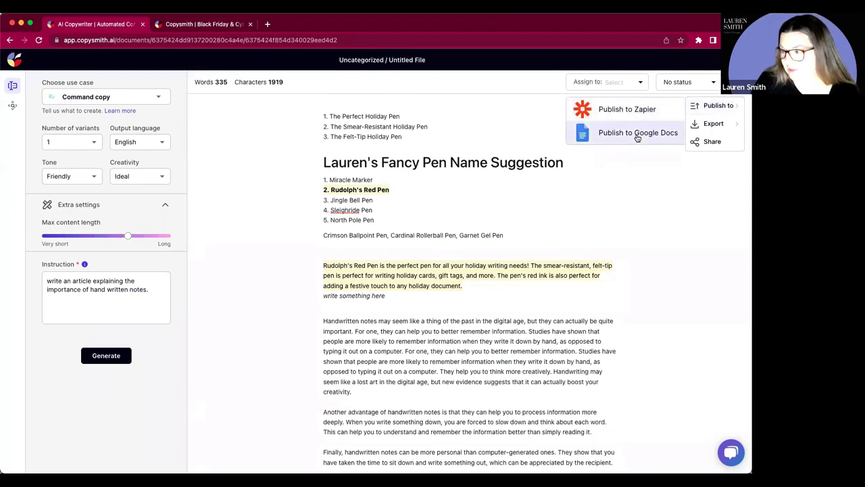
{"action": "left_click", "coordinate": [712, 124]}
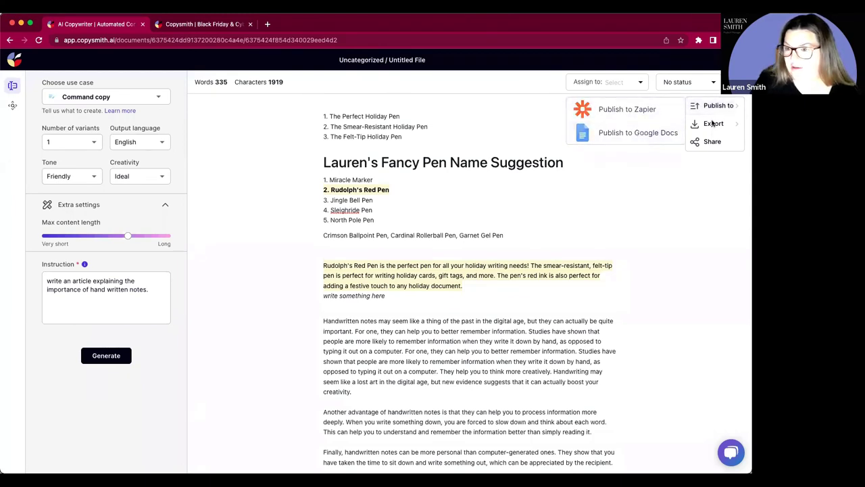